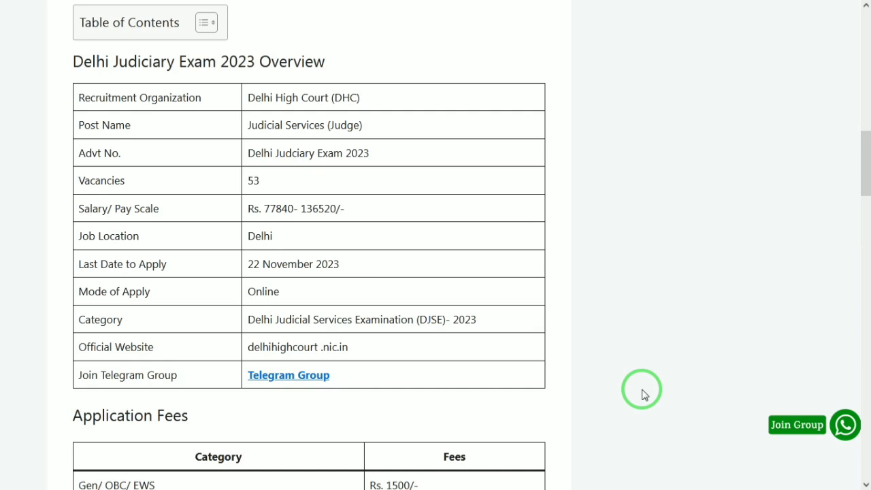
# - Start a New Registration on the Delhi High Court examination portal
pyautogui.scroll(-1, 644, 394)
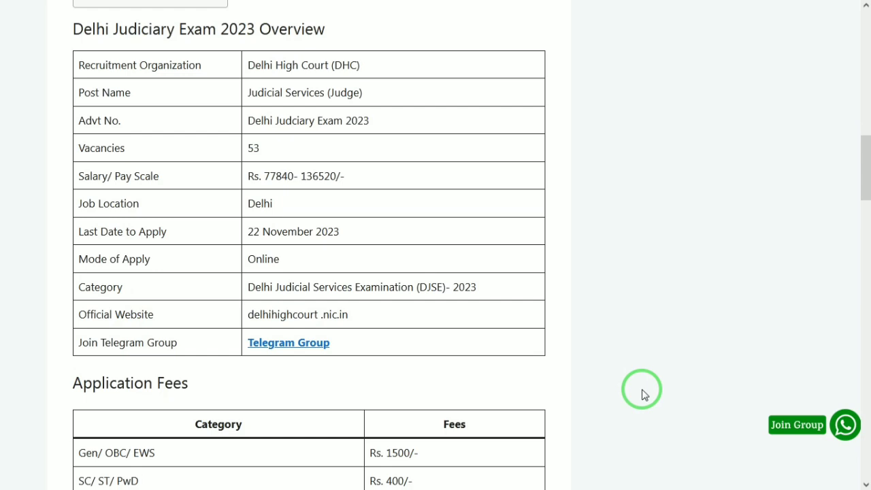
pyautogui.scroll(-1, 644, 394)
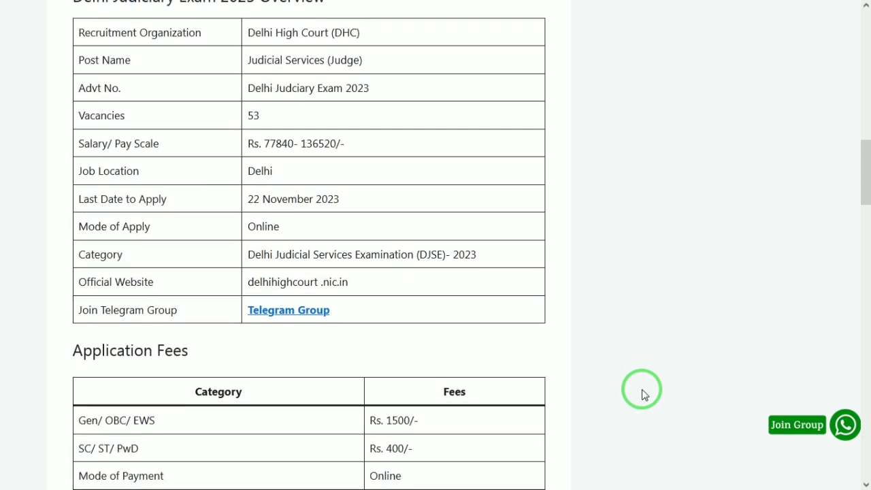
pyautogui.scroll(-2, 644, 395)
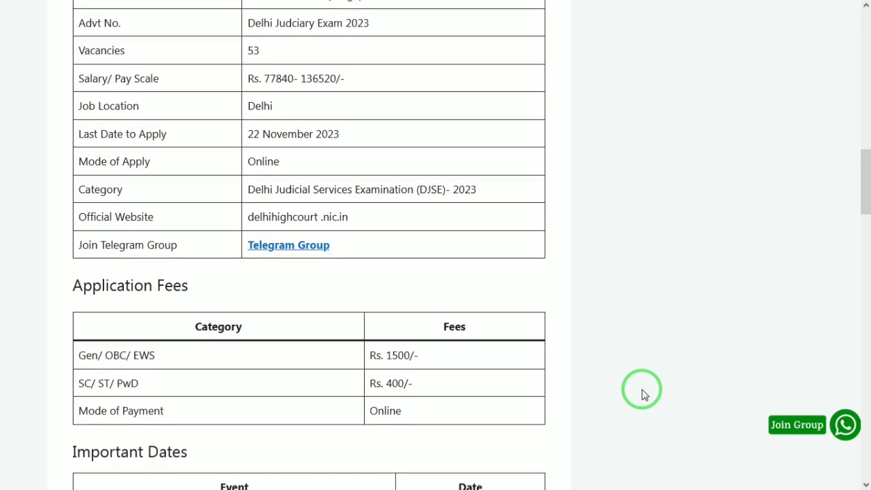
pyautogui.scroll(-1, 644, 394)
pyautogui.scroll(-3, 645, 395)
pyautogui.scroll(-1, 644, 395)
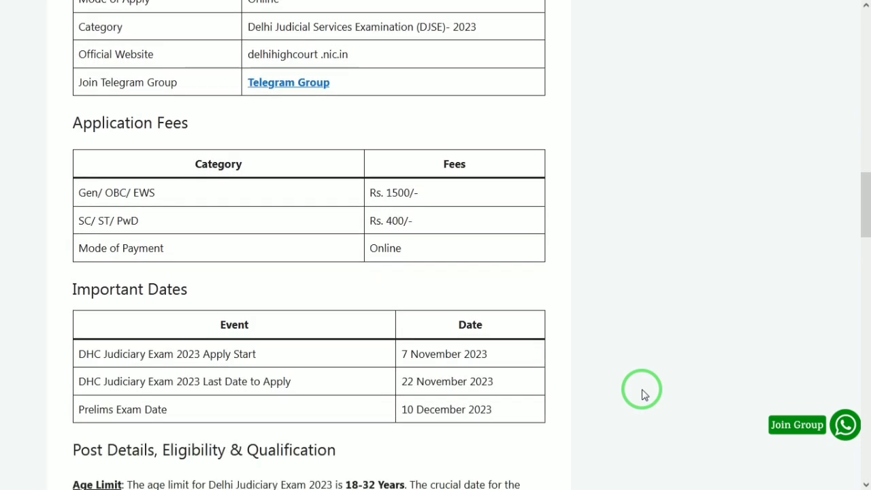
pyautogui.scroll(-1, 644, 394)
pyautogui.scroll(-3, 644, 395)
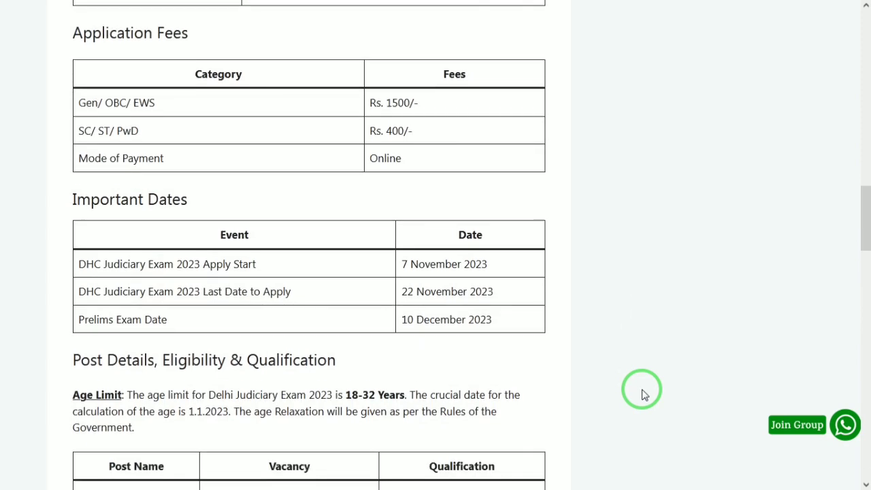
pyautogui.scroll(-2, 644, 394)
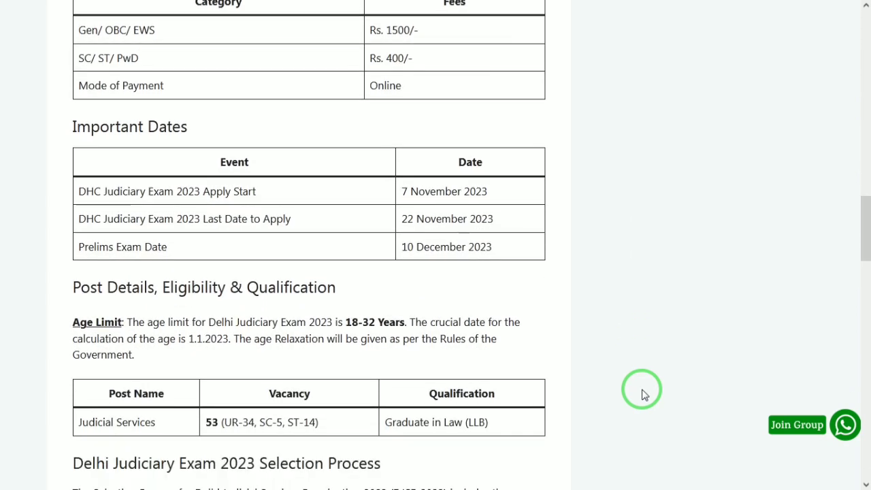
pyautogui.scroll(-2, 644, 394)
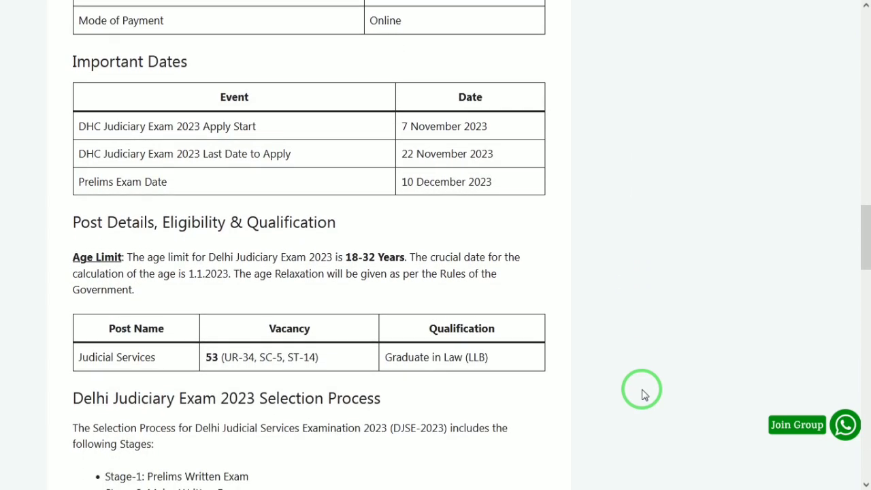
pyautogui.scroll(-2, 644, 395)
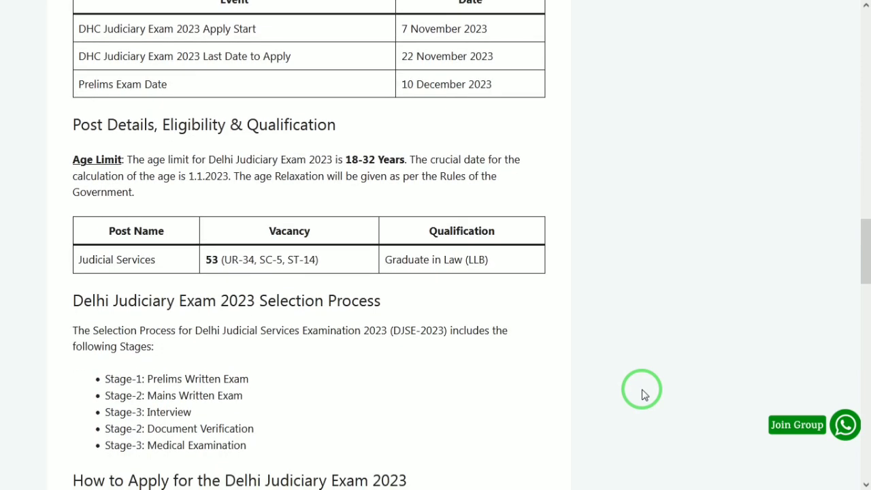
pyautogui.scroll(-1, 644, 394)
pyautogui.scroll(-1, 644, 394)
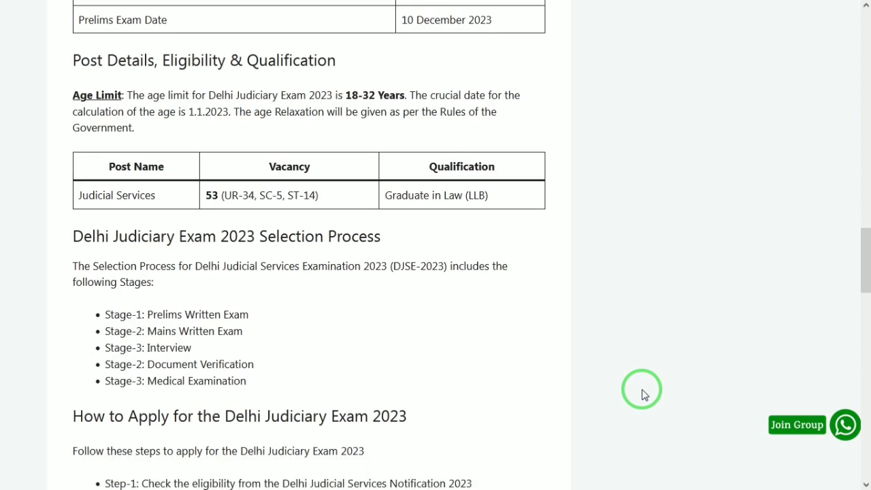
pyautogui.scroll(-1, 644, 395)
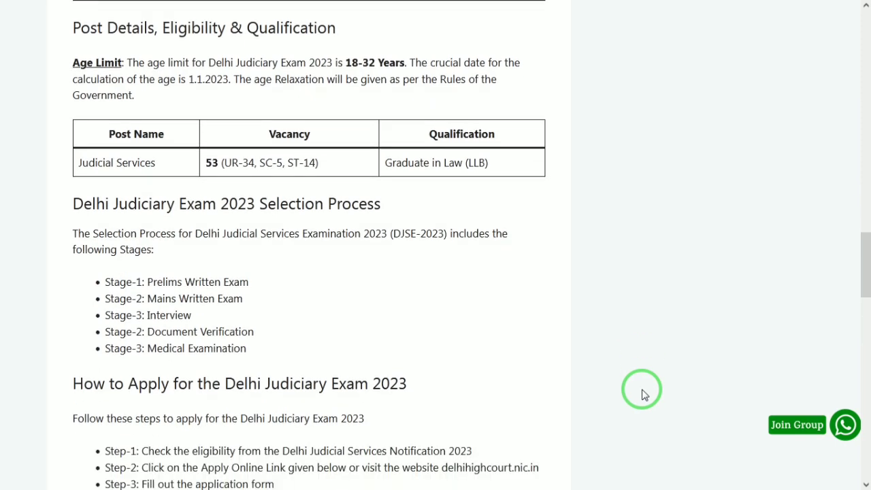
pyautogui.scroll(-1, 644, 395)
pyautogui.scroll(-1, 645, 394)
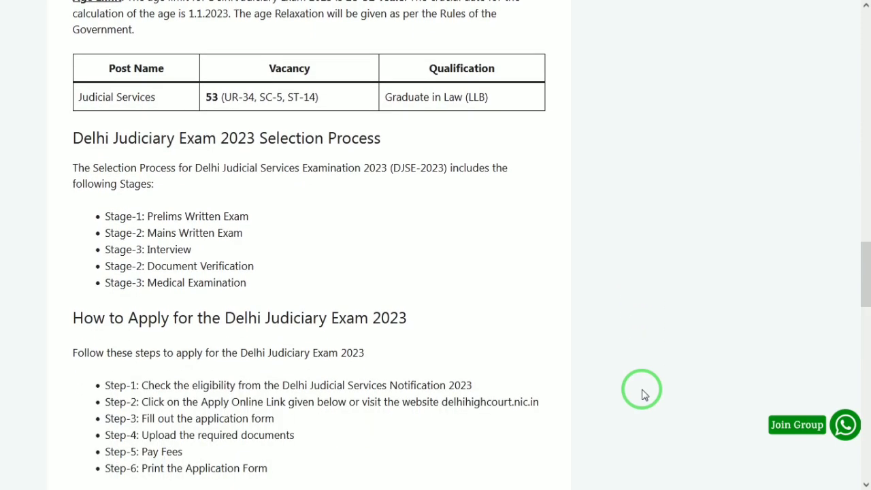
pyautogui.scroll(-1, 644, 395)
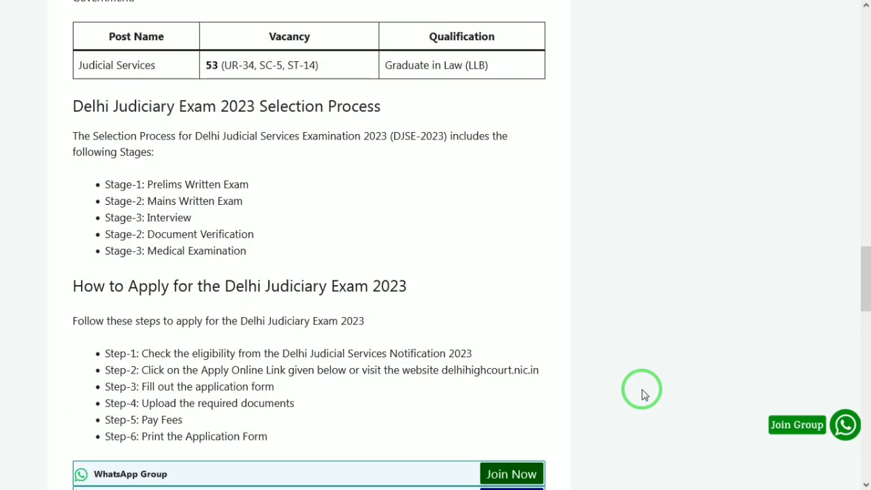
pyautogui.scroll(-1, 644, 394)
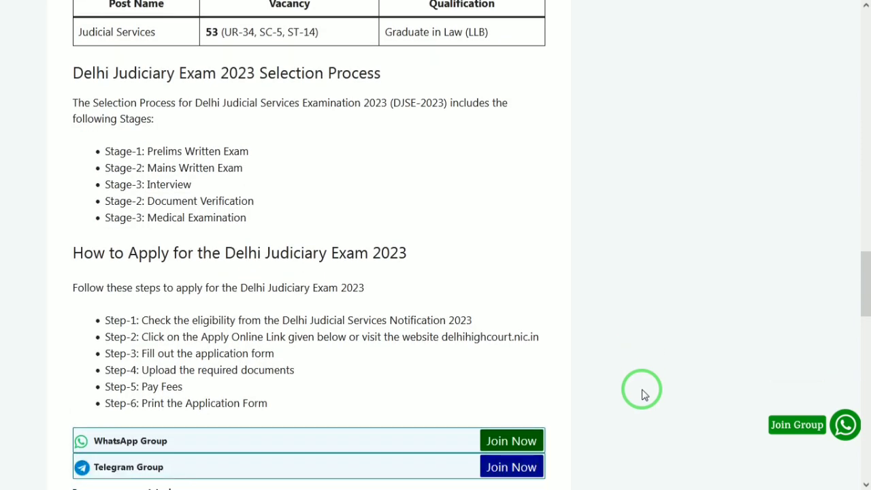
pyautogui.scroll(-1, 644, 394)
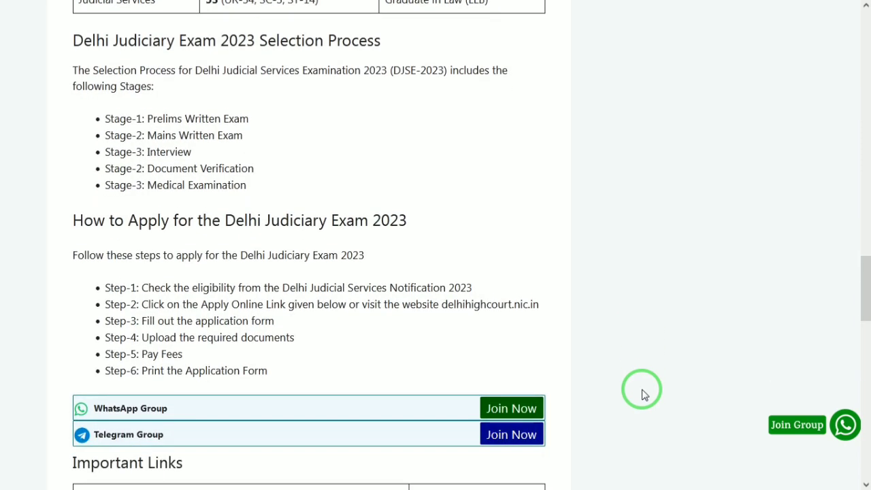
pyautogui.scroll(-1, 644, 395)
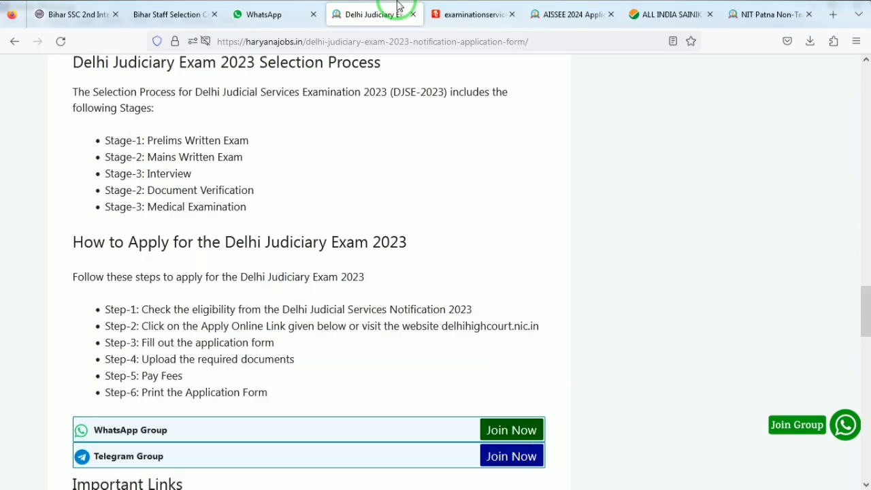
pyautogui.click(446, 11)
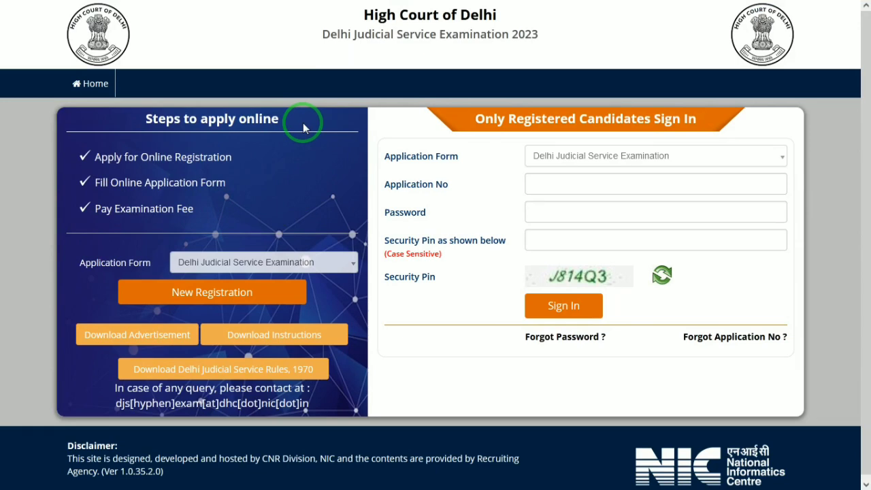
pyautogui.click(155, 304)
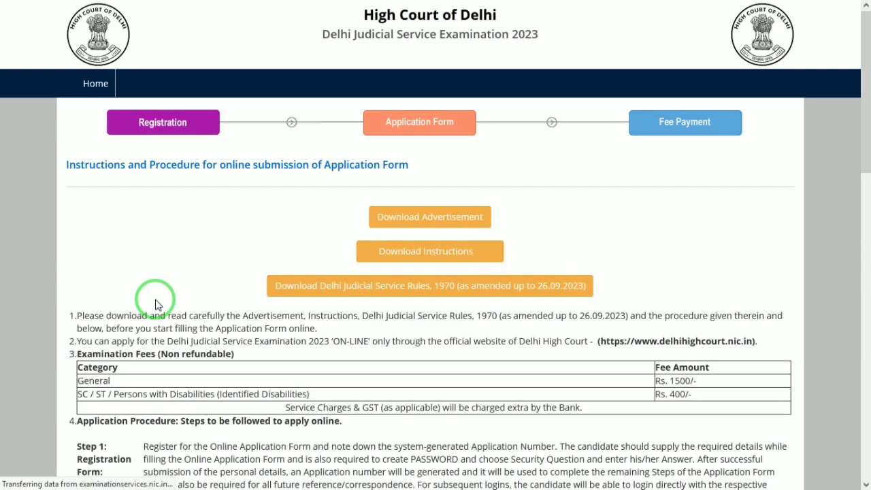
# - Accept the eligibility declaration and proceed to the registration form
pyautogui.moveTo(865, 106); pyautogui.dragTo(865, 411)
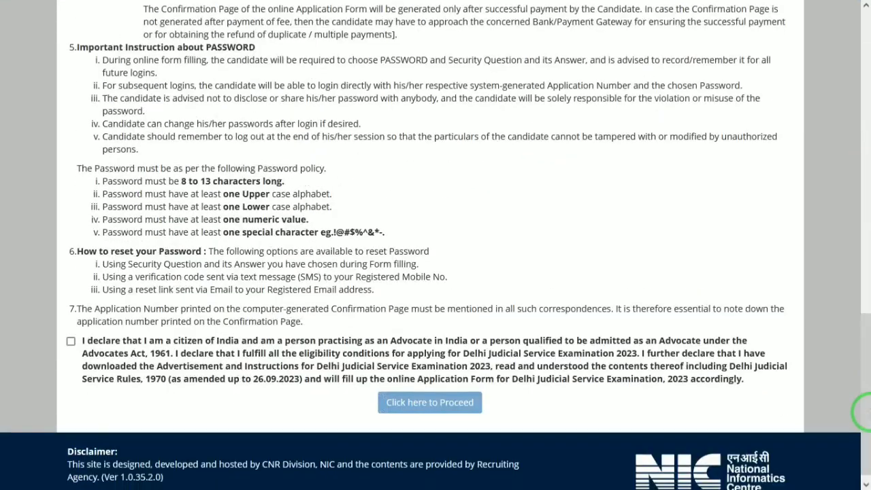
pyautogui.click(71, 340)
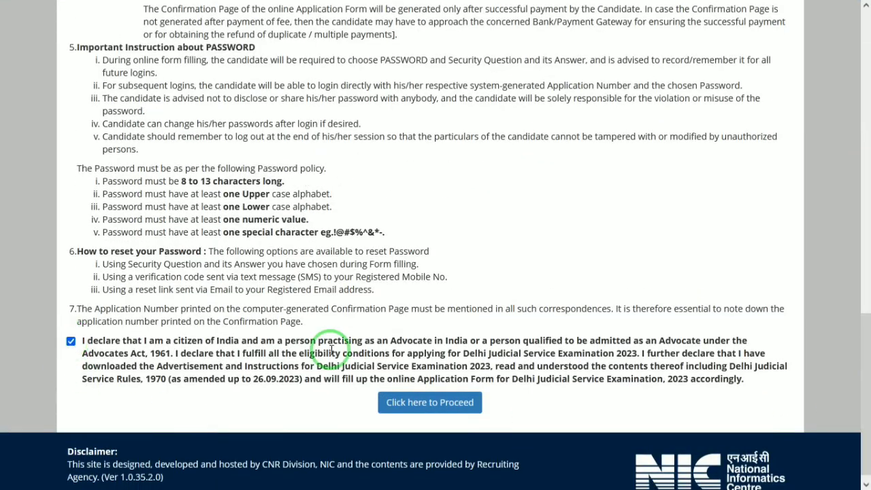
pyautogui.click(418, 406)
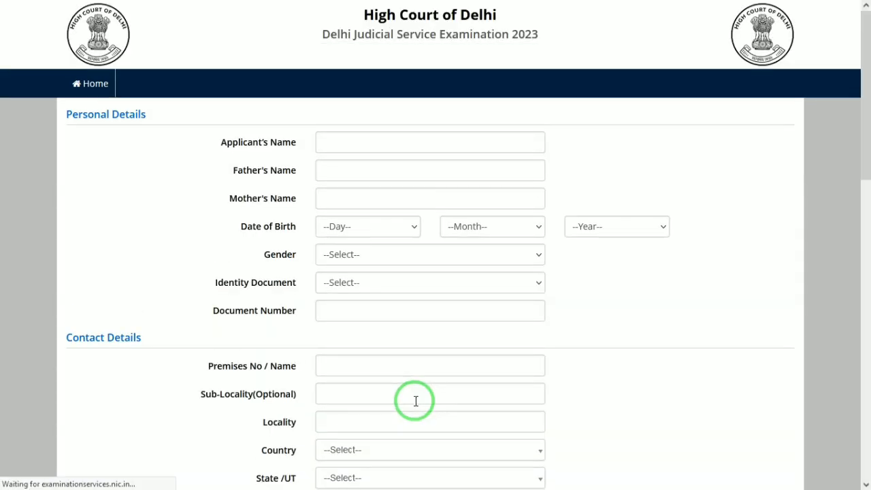
# - Enter the applicant's name, father's name and mother's name
pyautogui.click(404, 143)
pyautogui.press('Tab')
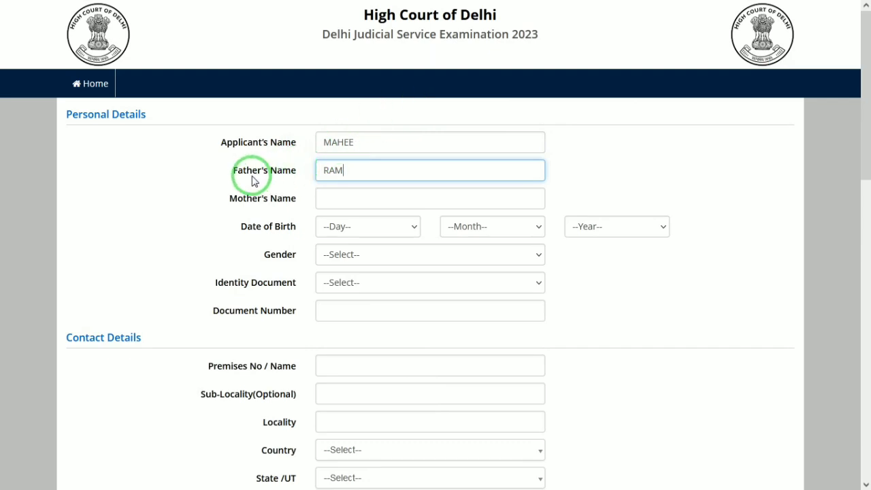
pyautogui.click(333, 197)
pyautogui.write('KUSH')
pyautogui.press('Tab')
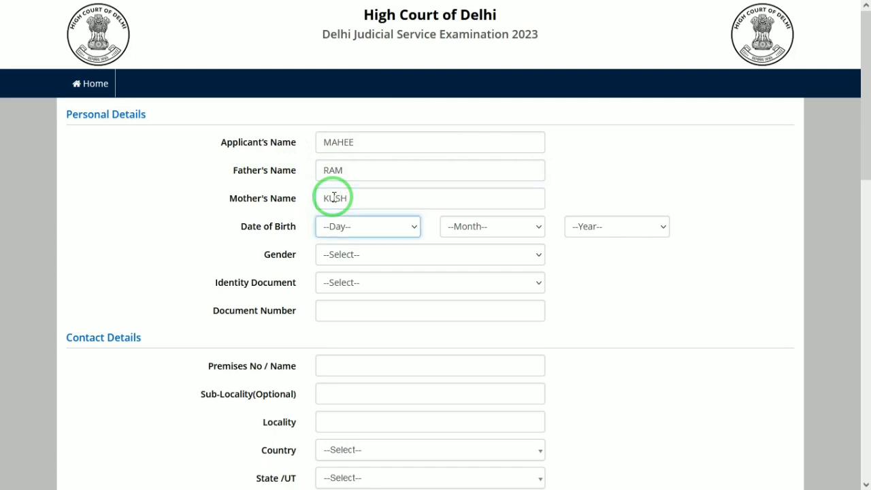
# - Set the date of birth to 01 January and the gender to Male
pyautogui.click(367, 226)
pyautogui.press('Down')
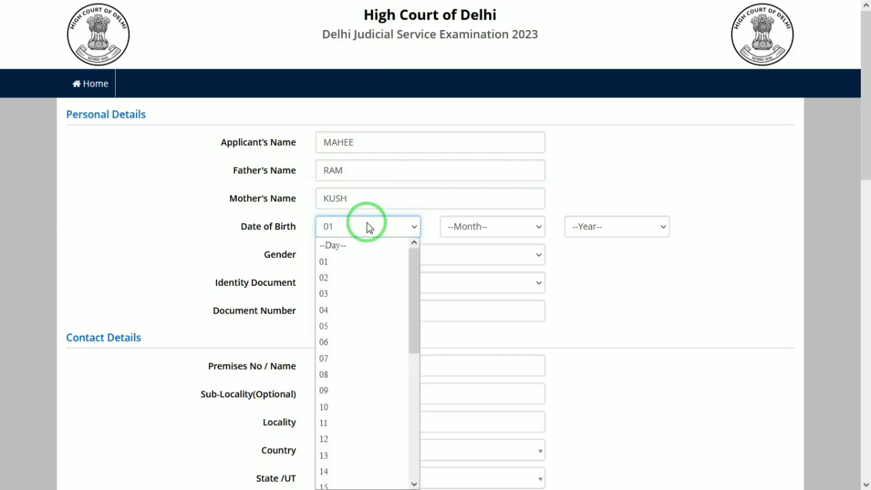
pyautogui.press('Tab')
pyautogui.press('Tab')
pyautogui.write('2005')
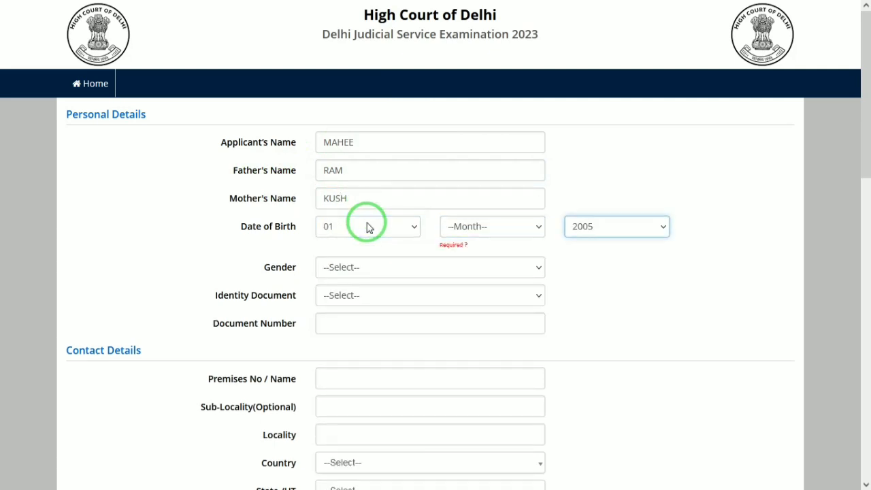
pyautogui.click(452, 230)
pyautogui.press('Down')
pyautogui.press('Return')
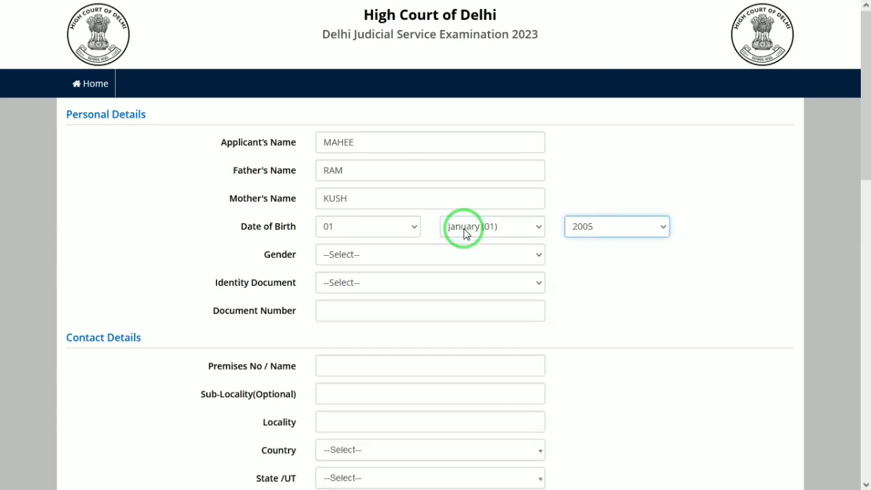
pyautogui.press('Tab')
pyautogui.press('Down')
# - Choose 'Any Other Valid Govt Identity with photograph' as the identity document
pyautogui.press('Tab')
pyautogui.press('Down')
pyautogui.press('Down')
pyautogui.press('Down')
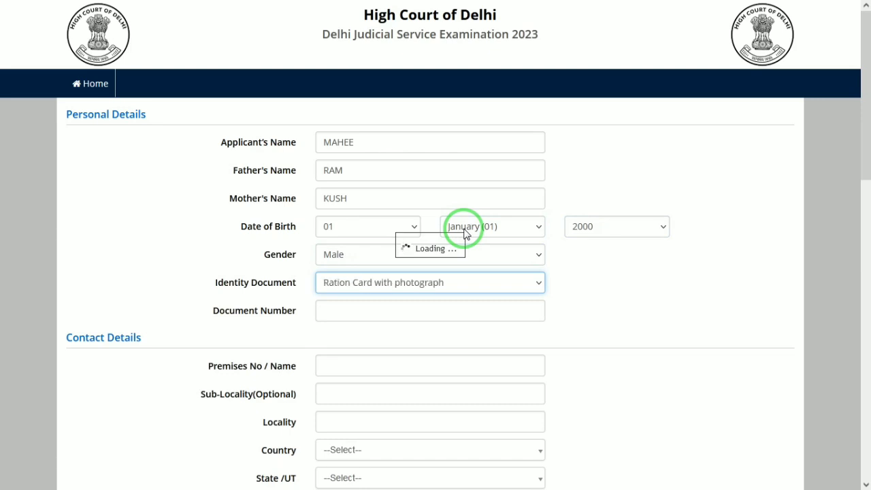
pyautogui.click(412, 280)
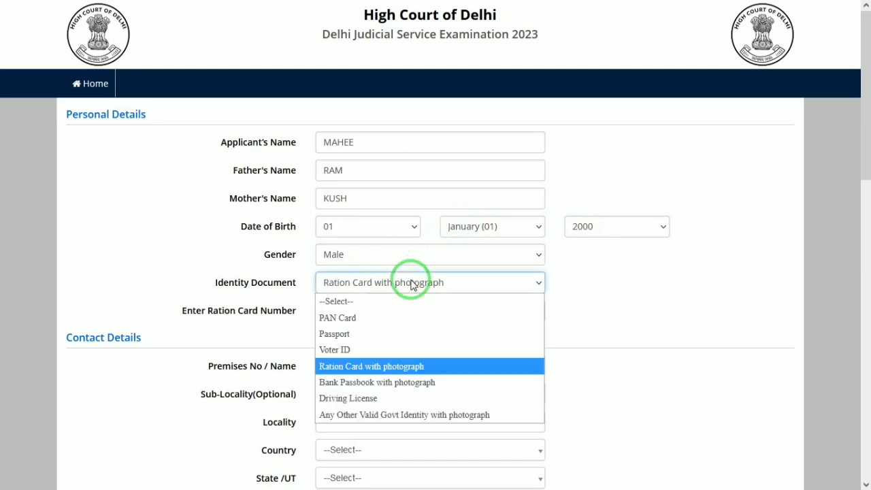
pyautogui.click(352, 415)
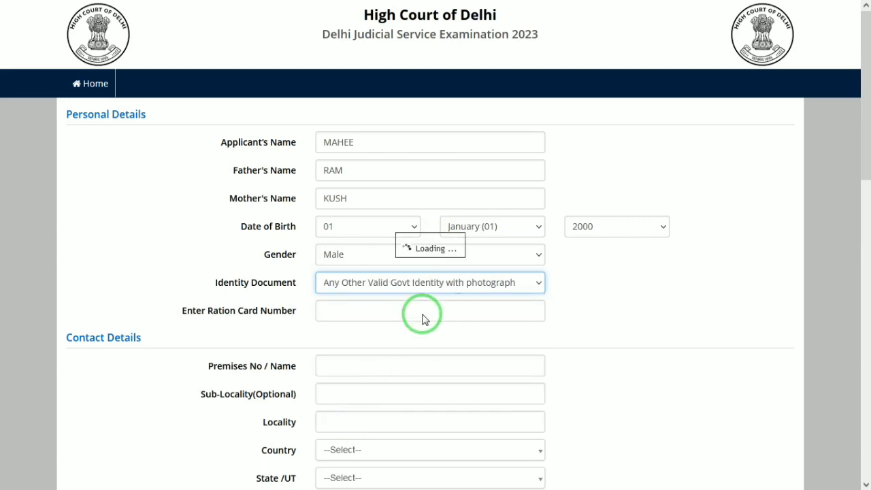
pyautogui.click(379, 284)
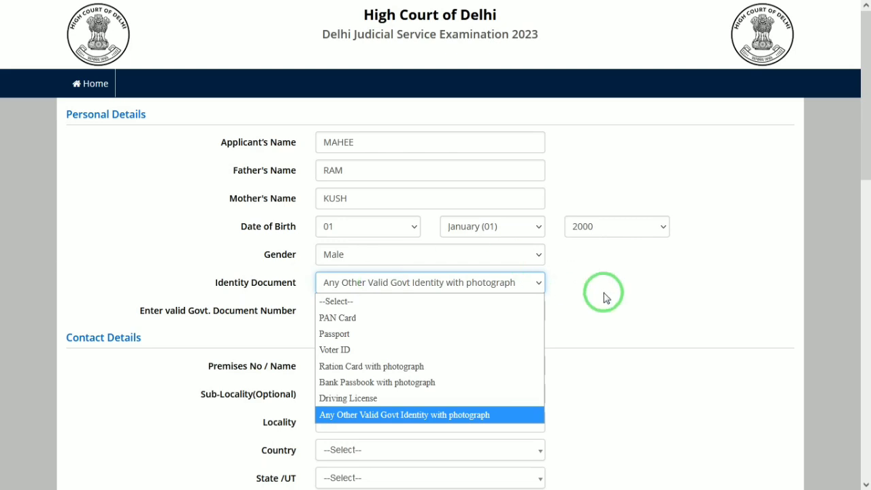
pyautogui.click(663, 285)
pyautogui.moveTo(863, 122); pyautogui.dragTo(864, 190)
# - Type the premises, sub-locality and locality lines of the address
pyautogui.click(380, 186)
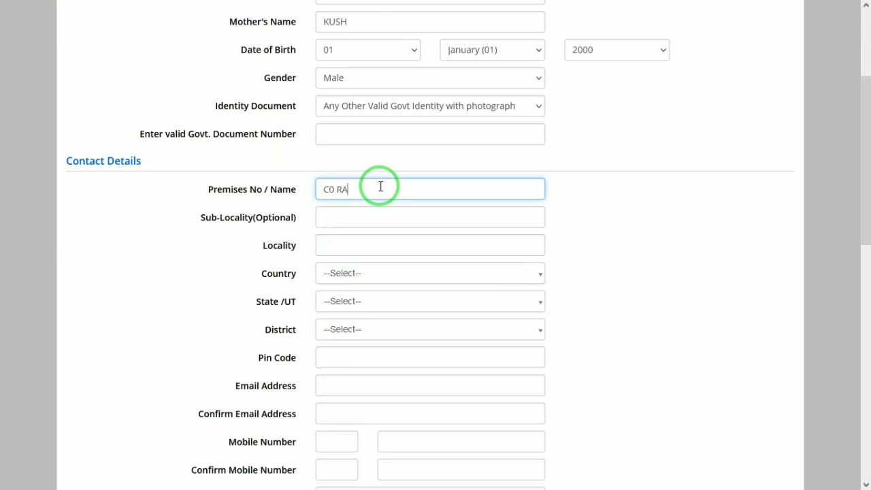
pyautogui.press('Tab')
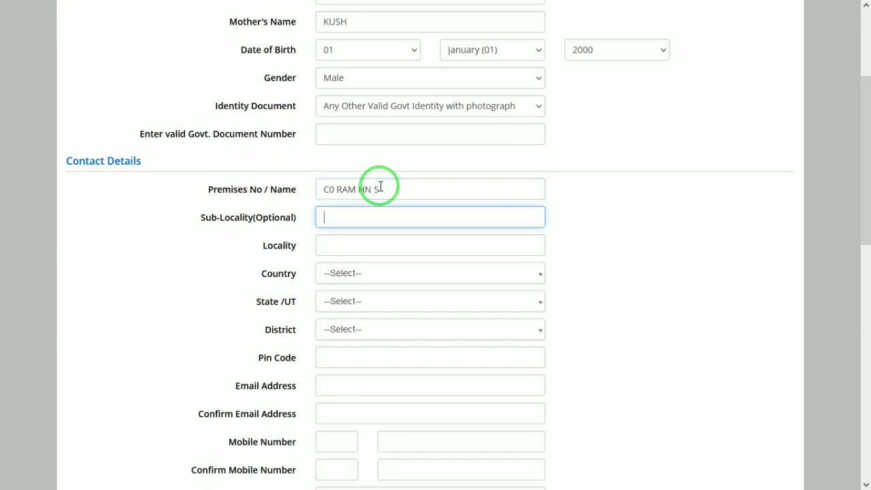
pyautogui.press('Tab')
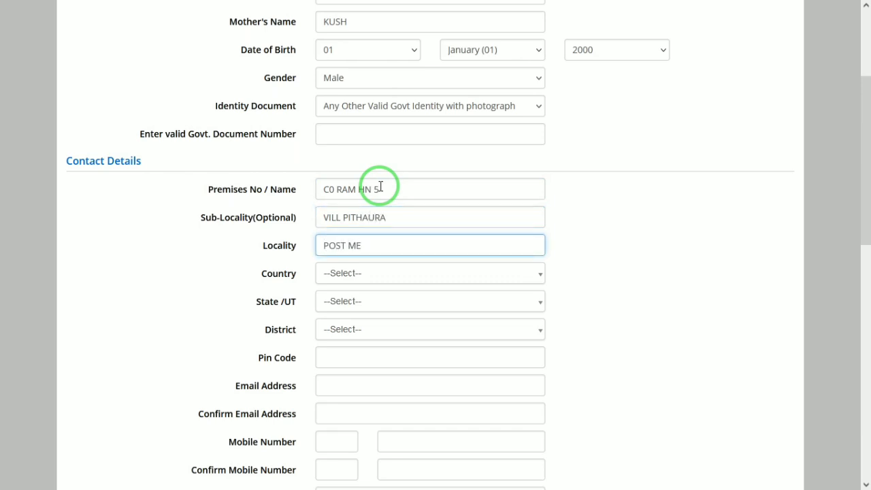
# - Select India, UTTAR PRADESH and MATHURA, then enter the pin code
pyautogui.press('Tab')
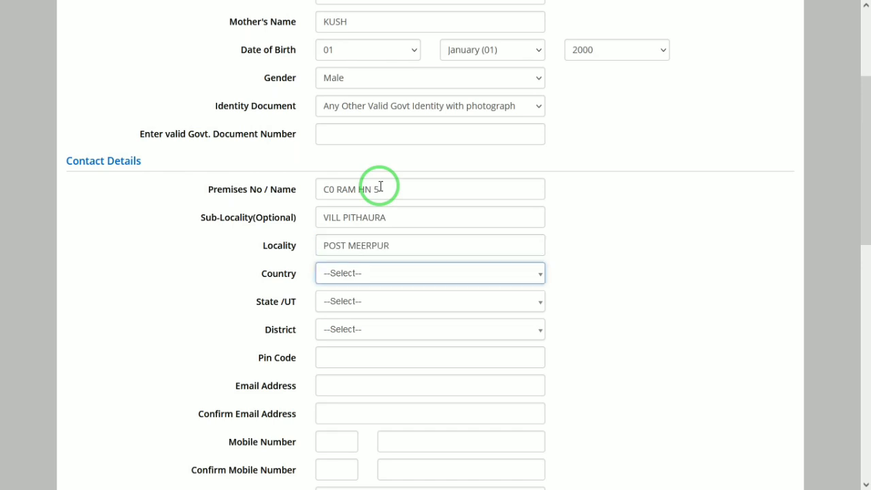
pyautogui.write('OM')
pyautogui.press('BackSpace')
pyautogui.press('BackSpace')
pyautogui.write('IN')
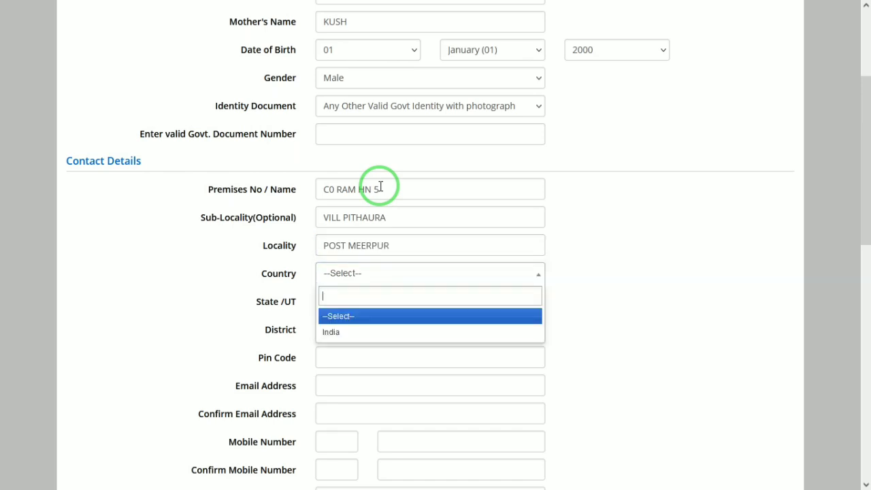
pyautogui.press('Return')
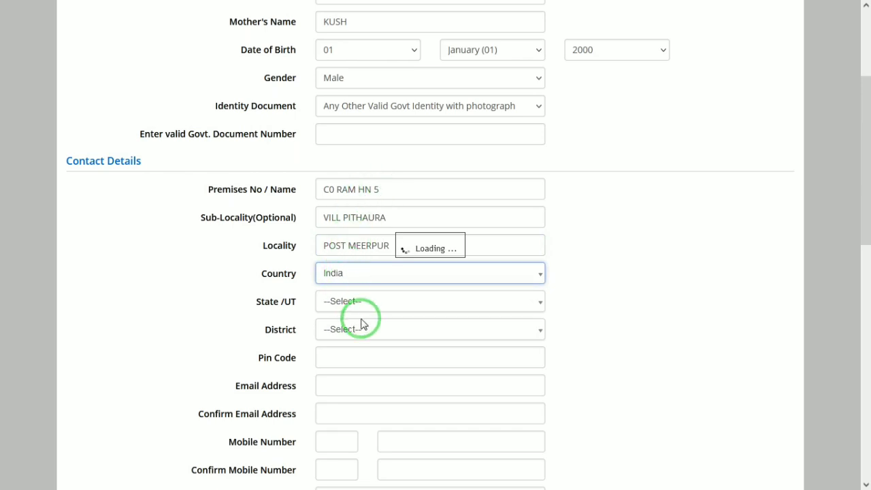
pyautogui.click(379, 304)
pyautogui.write('UTT')
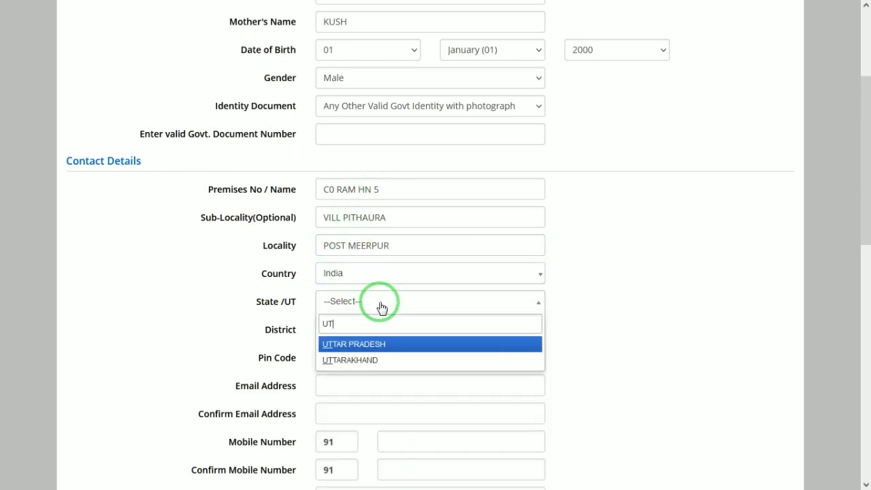
pyautogui.press('Return')
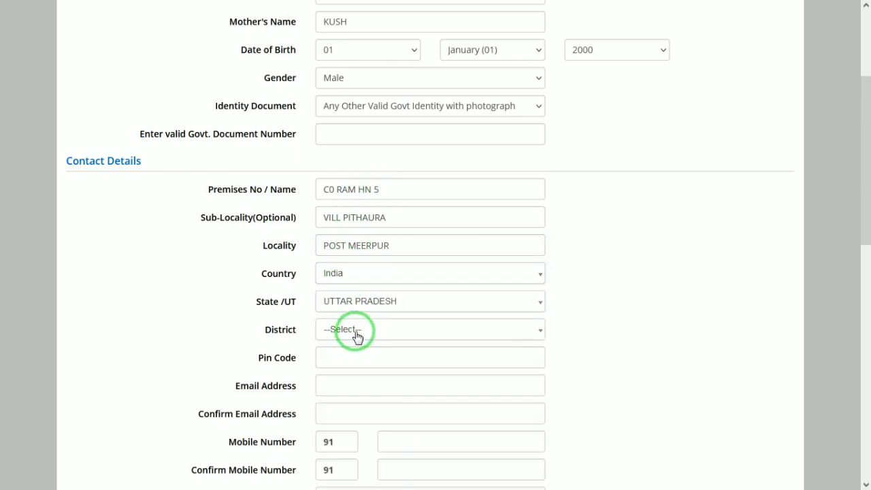
pyautogui.click(356, 334)
pyautogui.write('MATH')
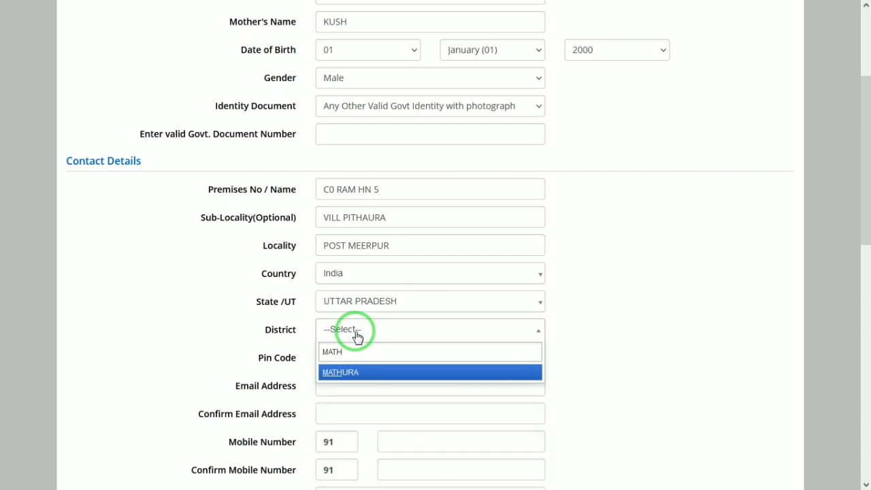
pyautogui.press('Return')
pyautogui.press('Tab')
pyautogui.write('28120')
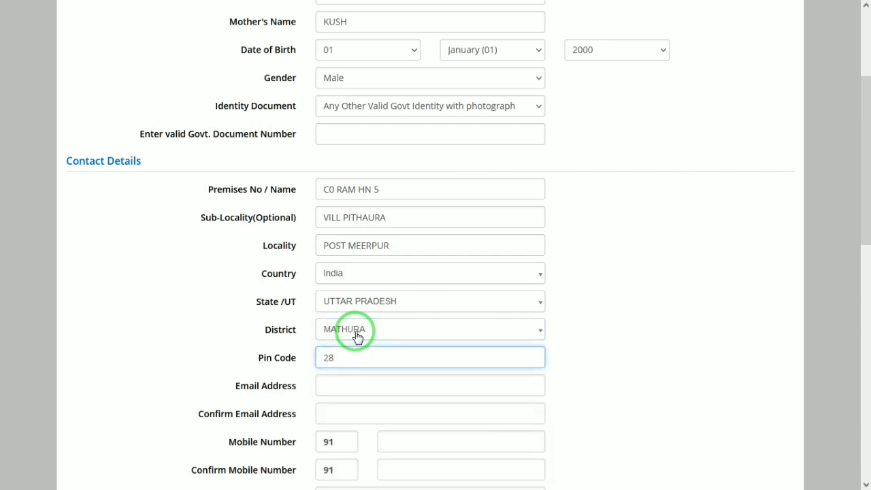
pyautogui.press('Tab')
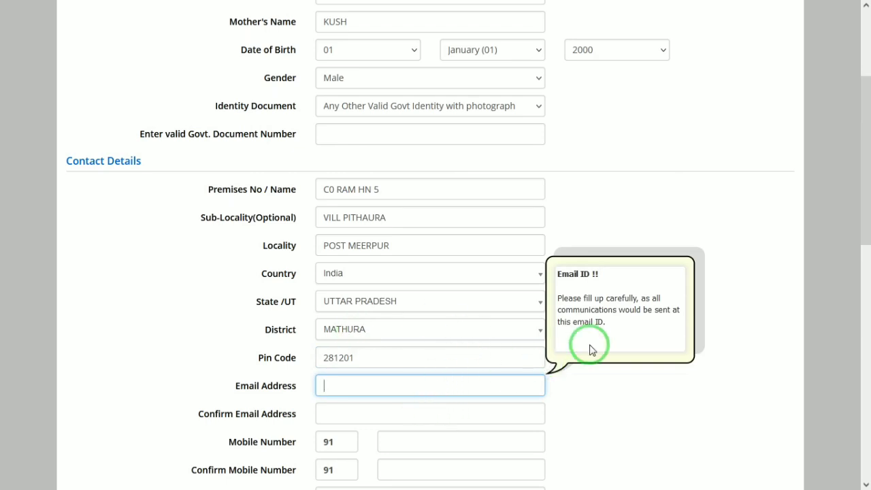
# - Fill in and confirm the email address and mobile number
pyautogui.moveTo(864, 111); pyautogui.dragTo(868, 175)
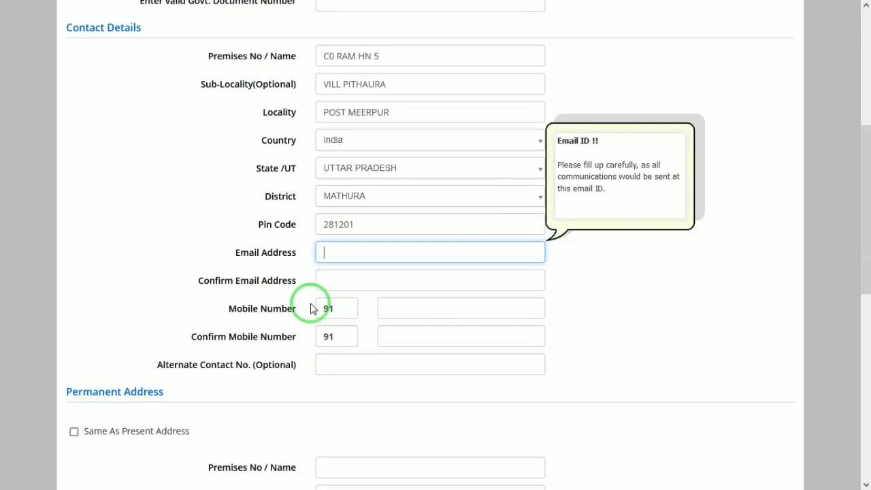
pyautogui.click(338, 278)
pyautogui.click(446, 302)
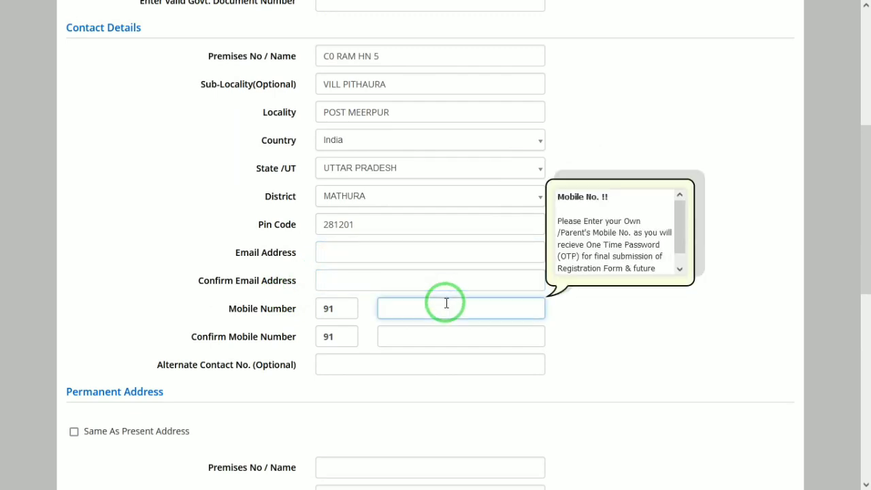
pyautogui.click(420, 338)
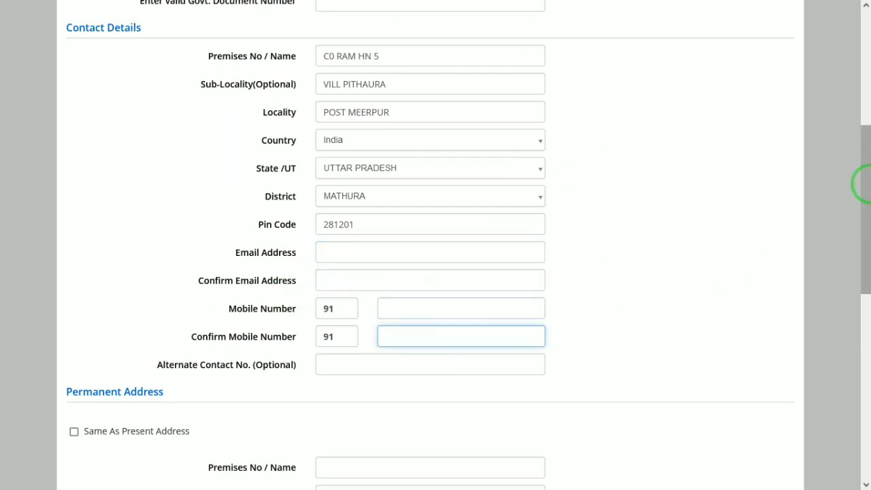
pyautogui.moveTo(864, 189); pyautogui.dragTo(865, 219)
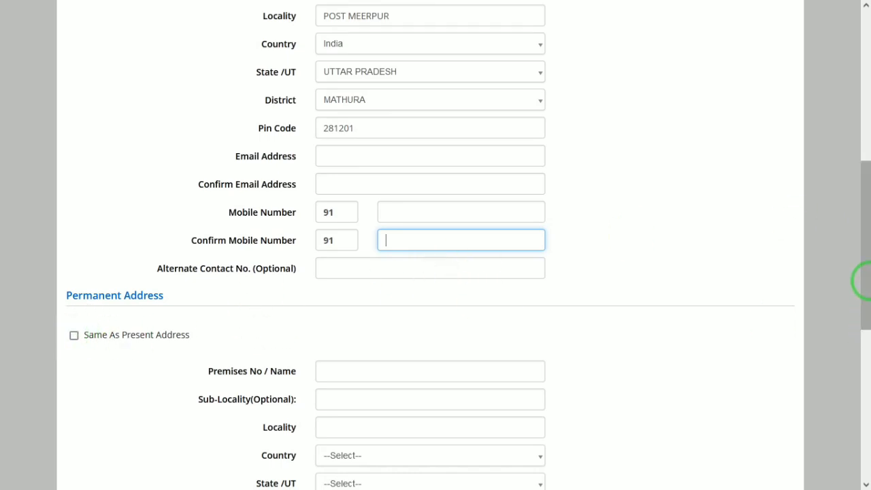
pyautogui.moveTo(860, 249); pyautogui.dragTo(860, 358)
# - Set a password, the 'Which is your favourite book ?' question and answer, the security pin, then submit
pyautogui.click(429, 304)
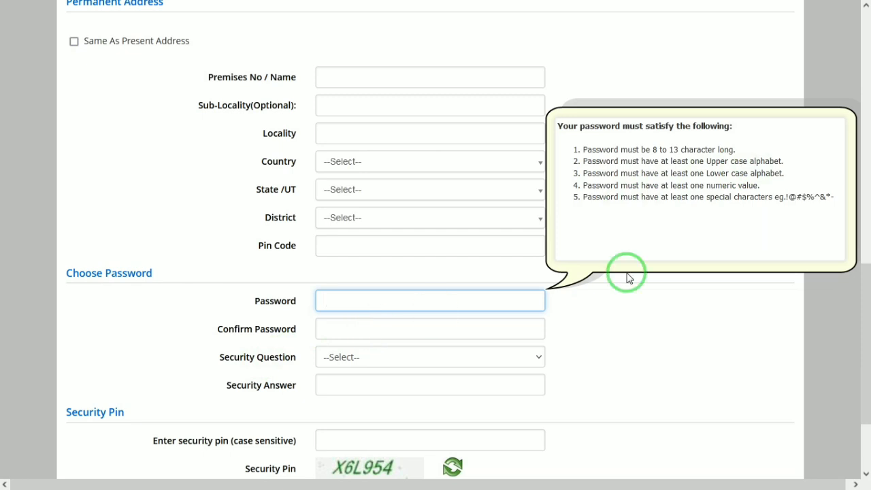
pyautogui.click(346, 357)
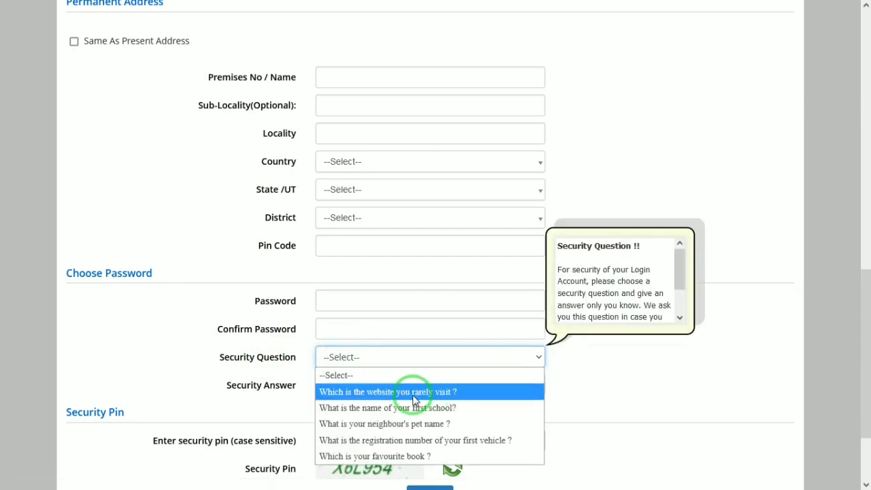
pyautogui.click(375, 455)
pyautogui.click(367, 378)
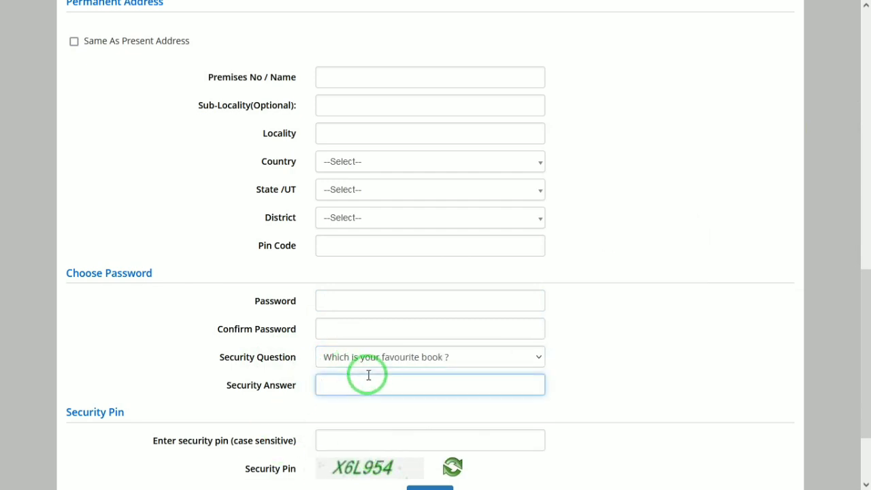
pyautogui.moveTo(864, 272); pyautogui.dragTo(865, 310)
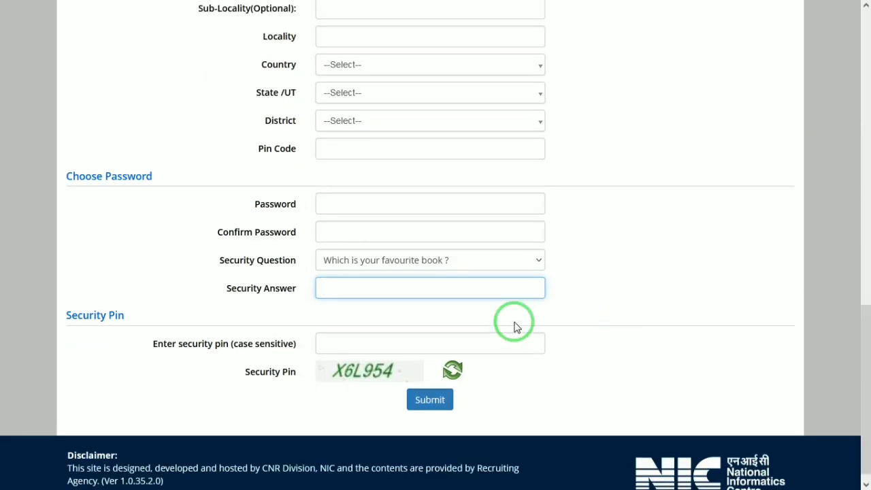
pyautogui.click(368, 343)
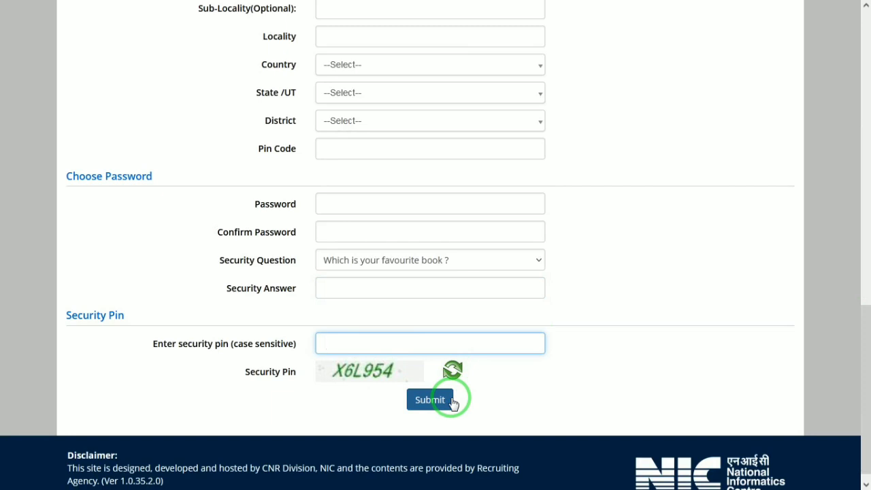
pyautogui.click(451, 401)
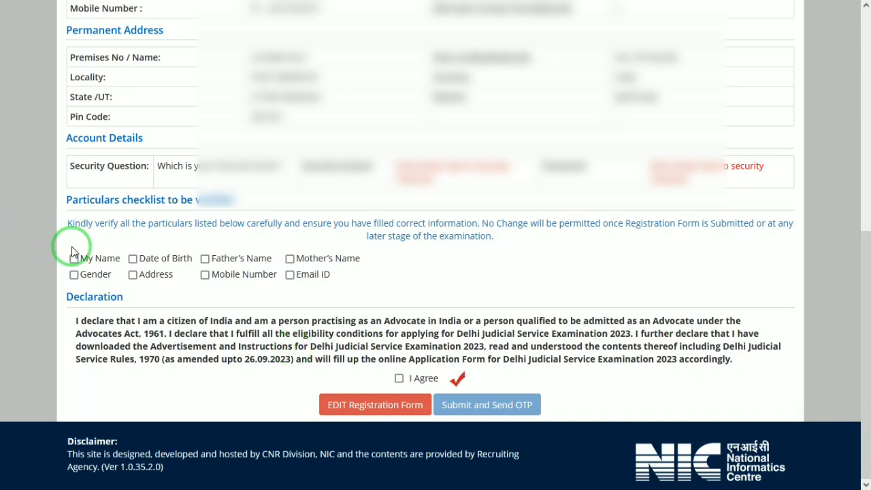
# - Tick every particular from name to Email ID plus I Agree, then submit and confirm sending the OTP
pyautogui.press('Tab')
pyautogui.press('space')
pyautogui.press('Tab')
pyautogui.press('space')
pyautogui.press('Tab')
pyautogui.press('space')
pyautogui.press('Tab')
pyautogui.press('space')
pyautogui.press('Tab')
pyautogui.press('space')
pyautogui.press('Tab')
pyautogui.press('space')
pyautogui.press('Tab')
pyautogui.press('space')
pyautogui.press('Tab')
pyautogui.press('space')
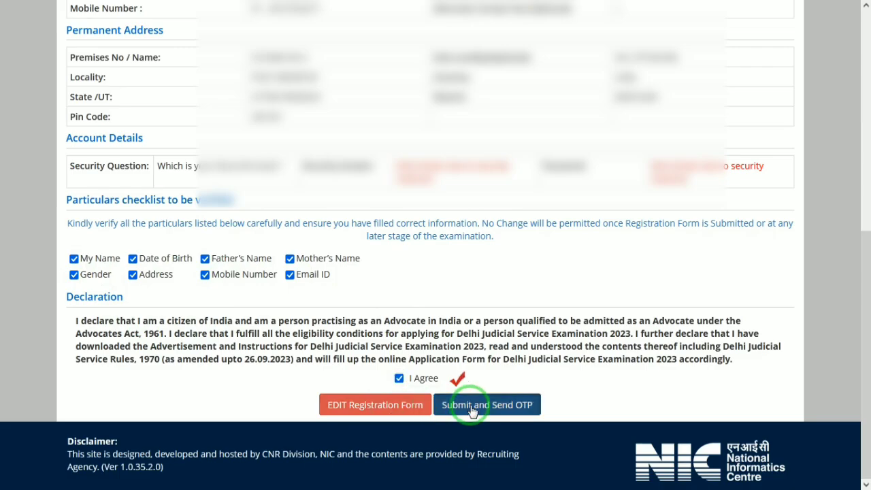
pyautogui.click(470, 406)
pyautogui.click(415, 269)
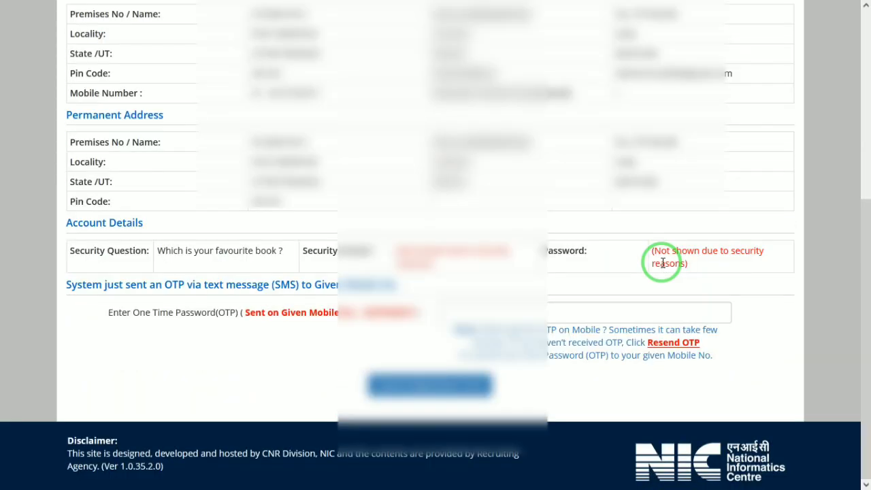
# - Enter the one-time password received by SMS
pyautogui.click(570, 310)
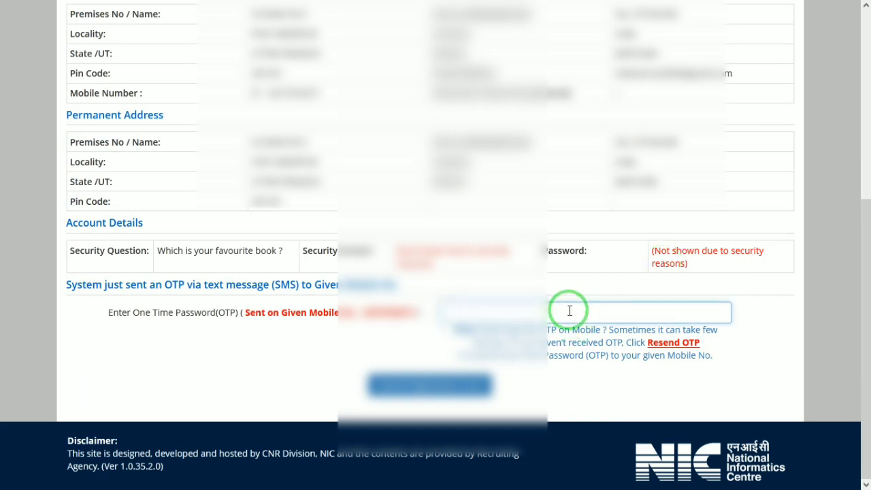
pyautogui.write('?????')
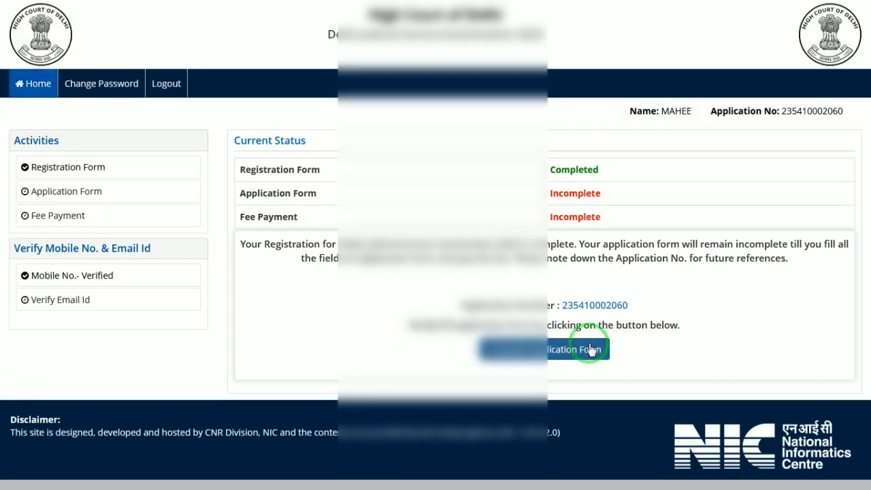
# - Open the application's Personal Details and answer Yes to Indian citizenship
pyautogui.click(568, 351)
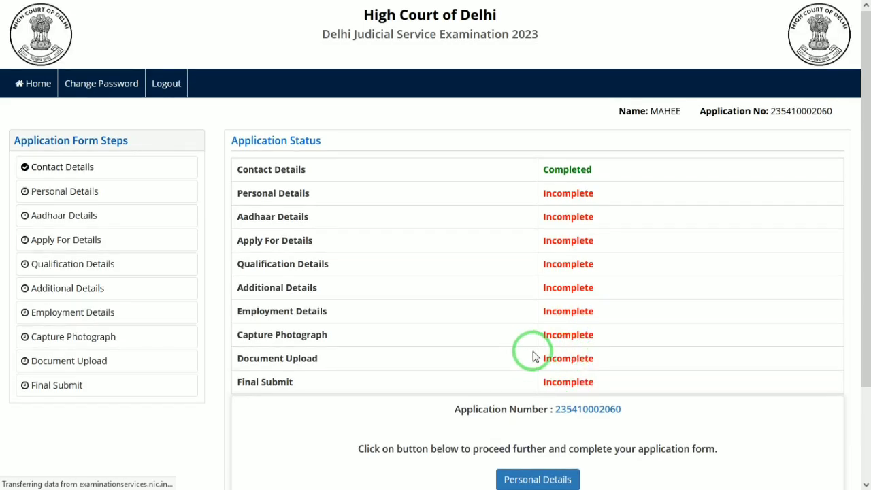
pyautogui.click(534, 480)
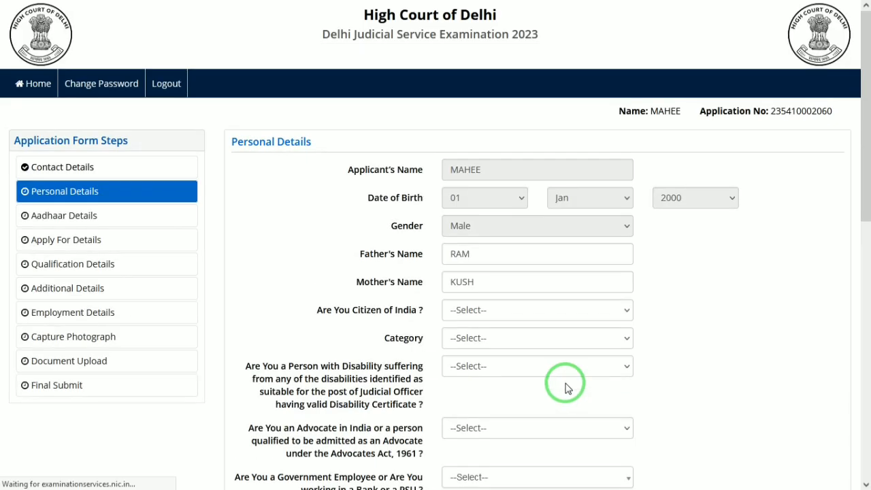
pyautogui.click(499, 311)
pyautogui.click(452, 347)
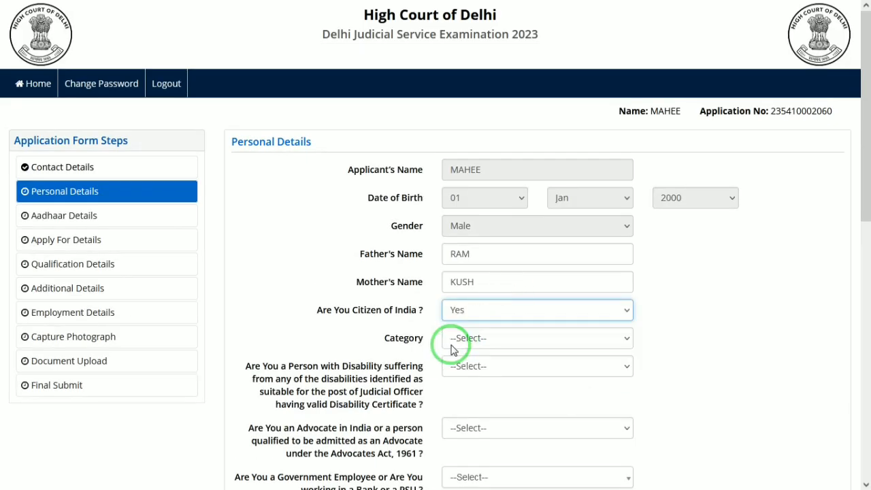
# - Set category to SC and answer No to the disability and advocate questions
pyautogui.click(479, 337)
pyautogui.click(453, 391)
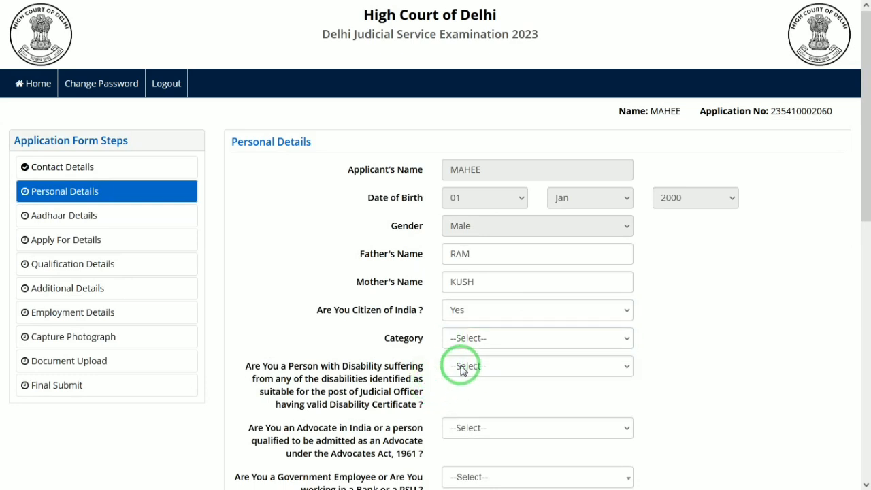
pyautogui.click(472, 338)
pyautogui.click(453, 391)
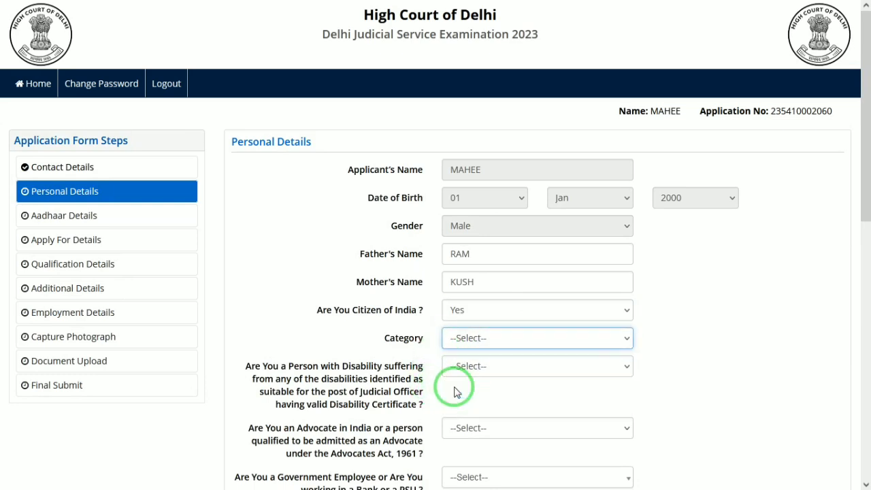
pyautogui.click(493, 372)
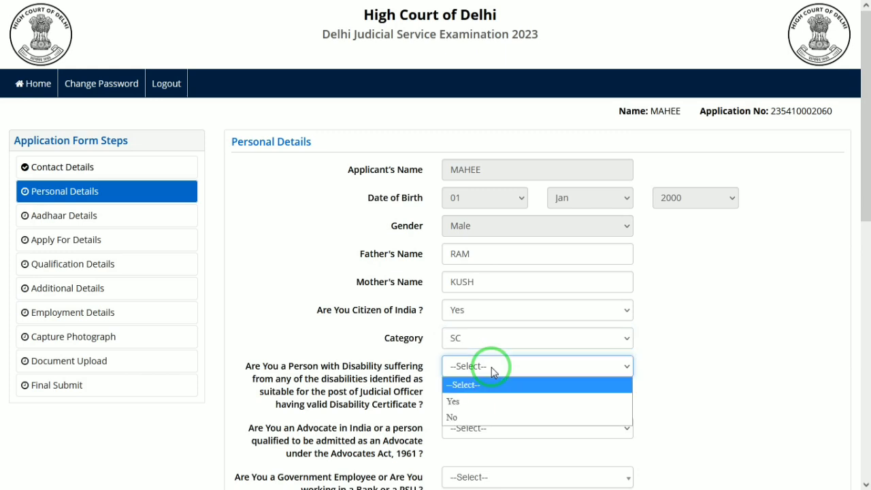
pyautogui.click(467, 417)
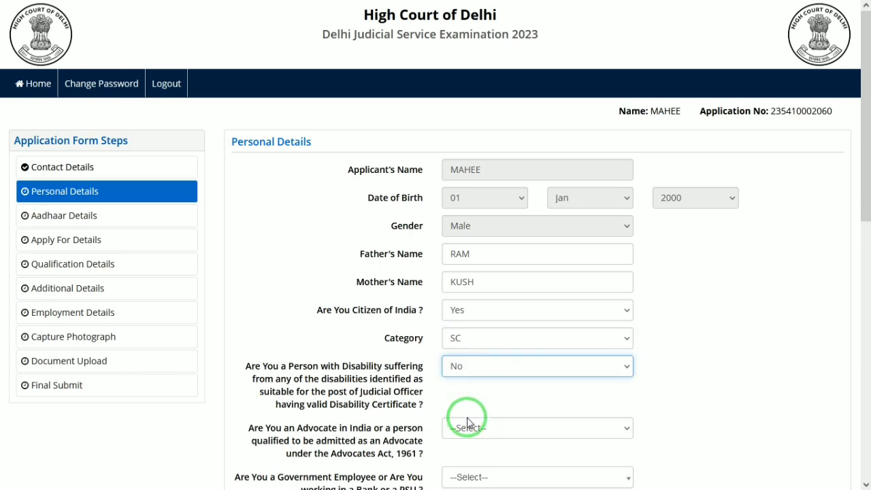
pyautogui.click(485, 429)
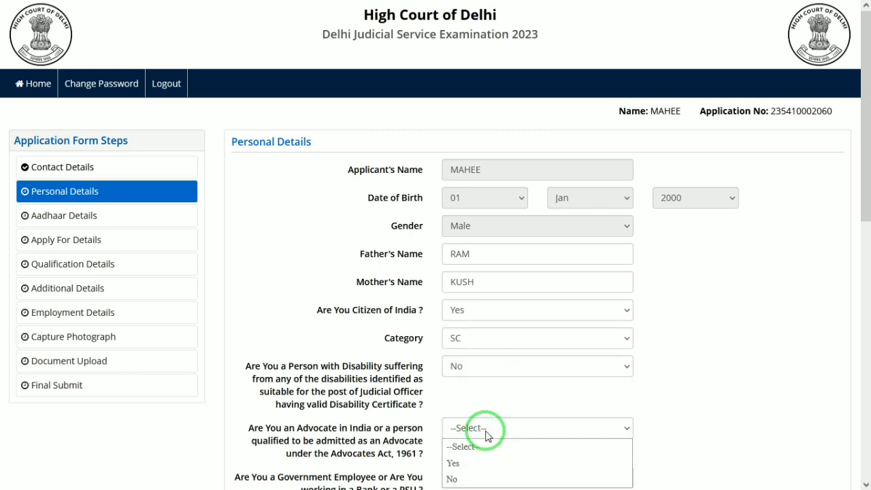
pyautogui.click(453, 479)
pyautogui.click(350, 425)
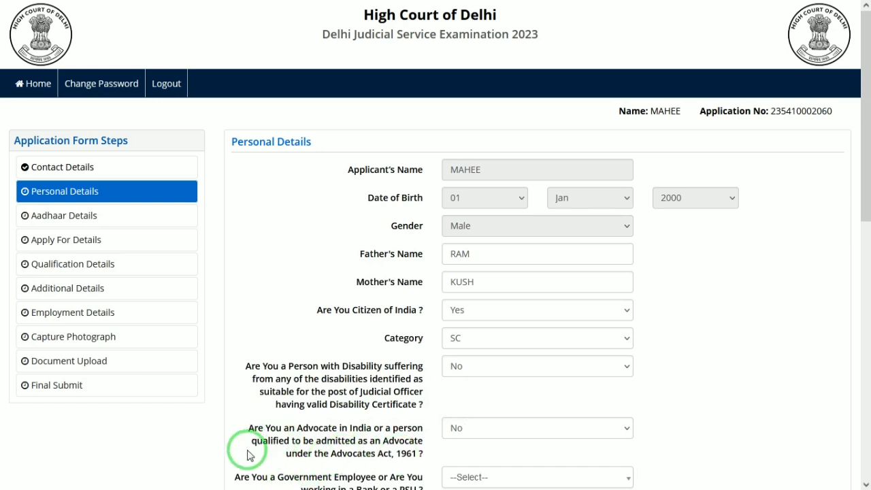
pyautogui.moveTo(276, 441); pyautogui.dragTo(349, 429)
pyautogui.click(349, 432)
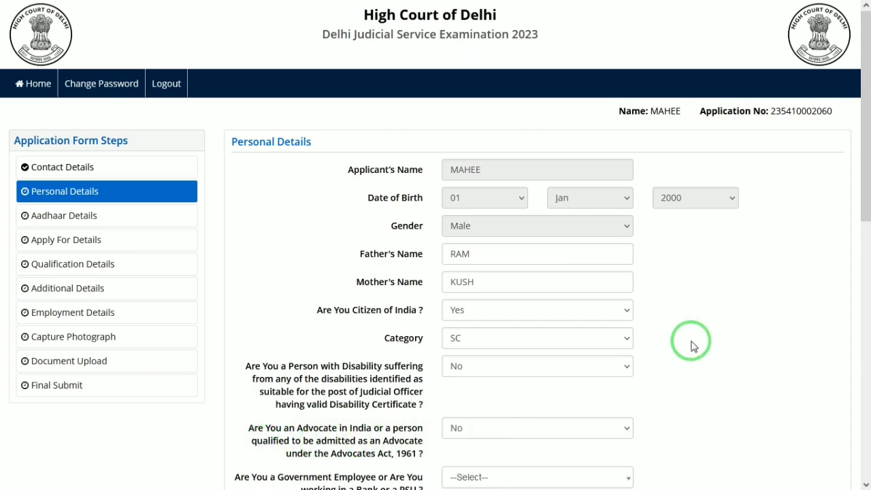
pyautogui.scroll(-1, 860, 194)
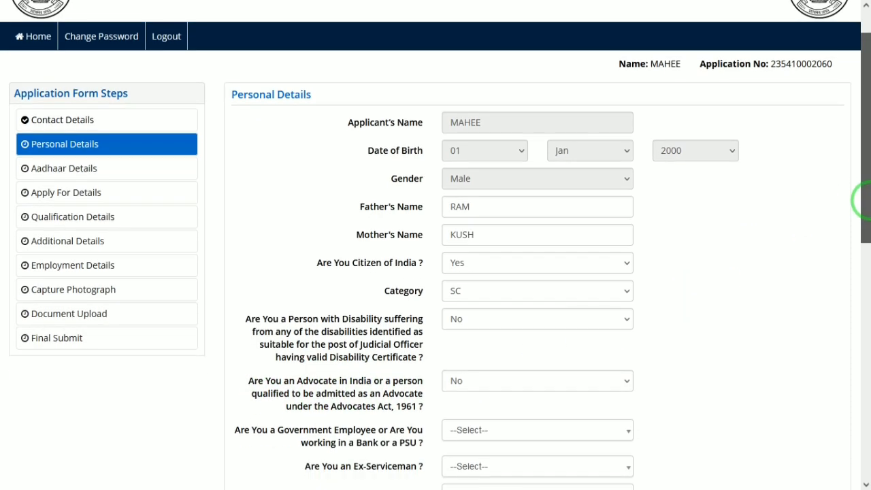
# - Answer No to government employee, ex-serviceman and legal-profession relation questions
pyautogui.scroll(-2, 860, 204)
pyautogui.moveTo(378, 324); pyautogui.dragTo(418, 326)
pyautogui.click(413, 331)
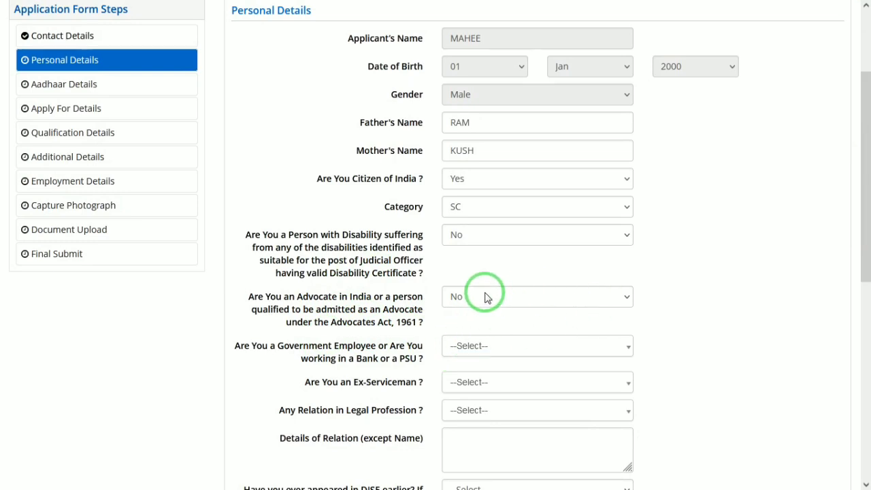
pyautogui.click(469, 346)
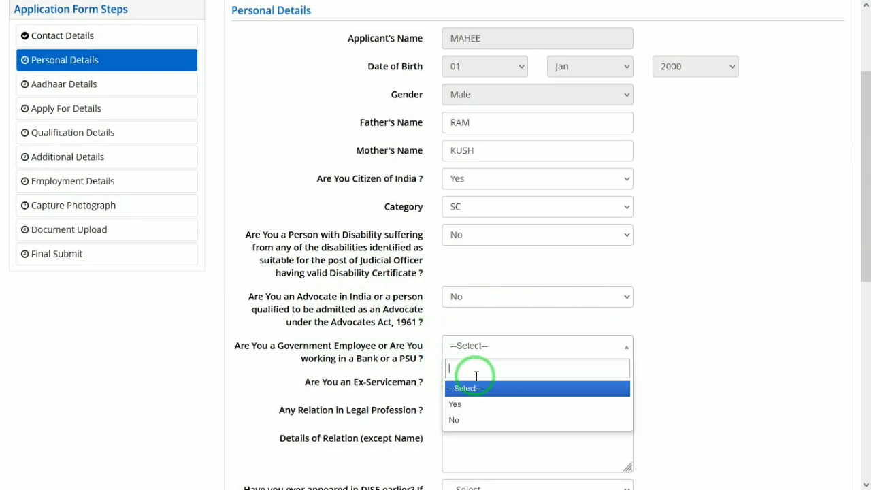
pyautogui.click(458, 421)
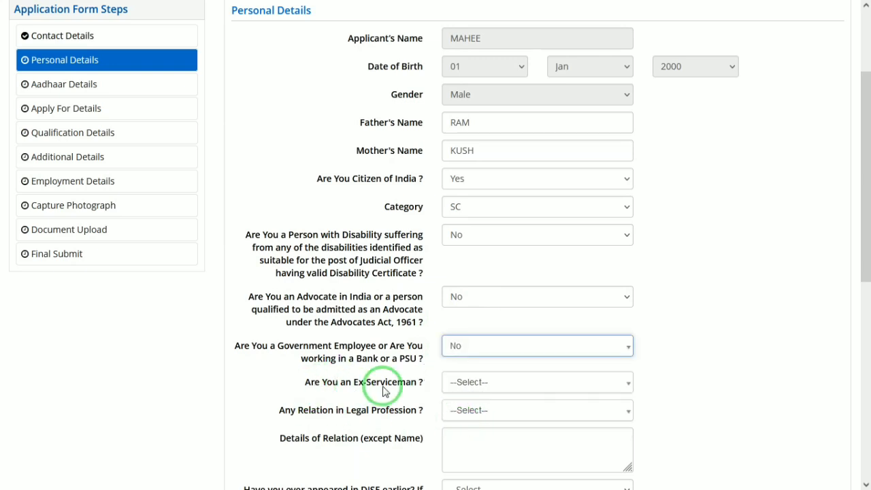
pyautogui.click(519, 383)
pyautogui.click(456, 457)
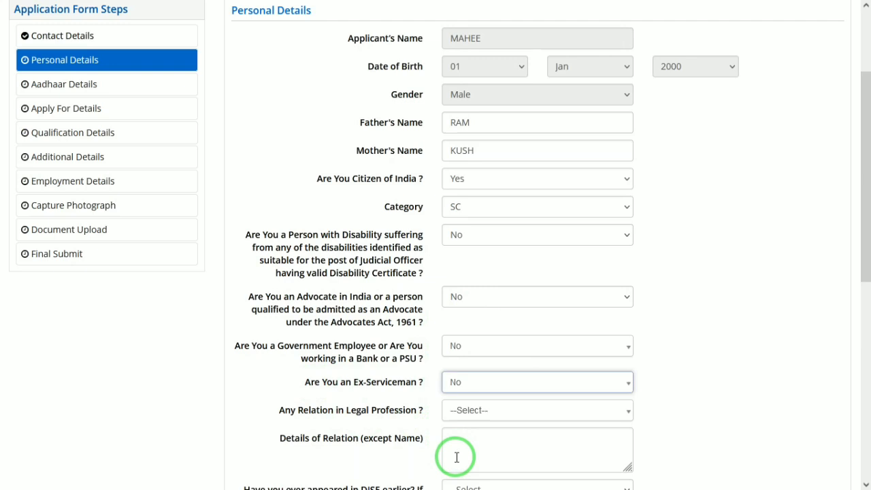
pyautogui.click(491, 413)
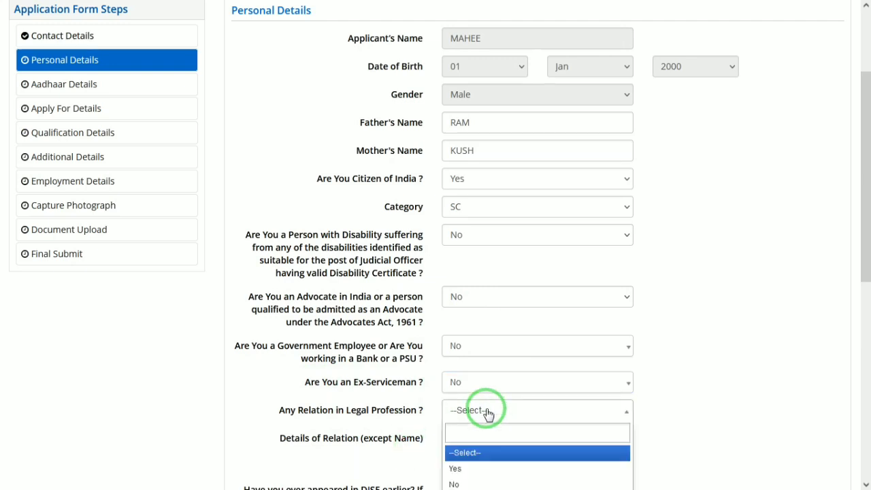
pyautogui.click(460, 483)
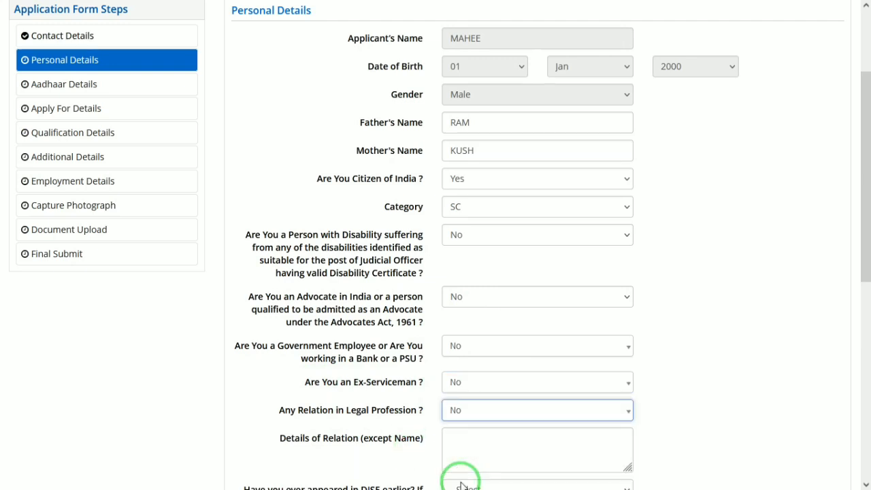
# - Answer No to appearing in DJSE earlier and to having a different name
pyautogui.moveTo(865, 259); pyautogui.dragTo(864, 305)
pyautogui.click(480, 346)
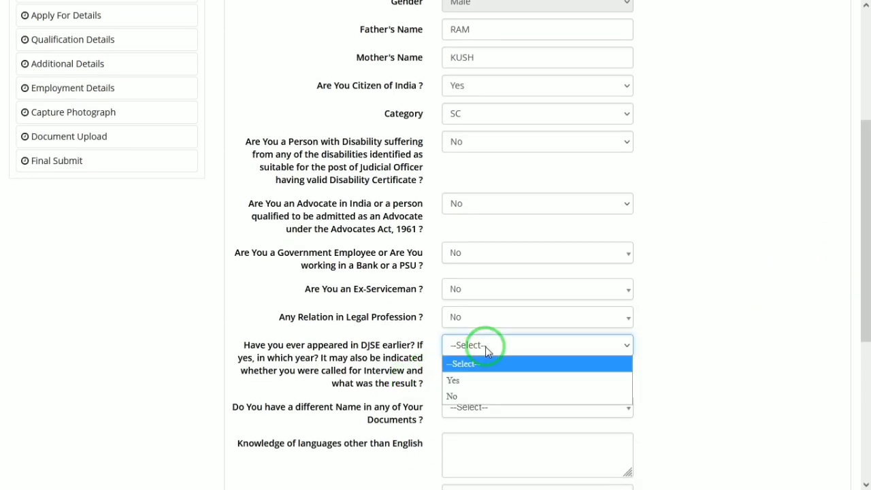
pyautogui.click(456, 397)
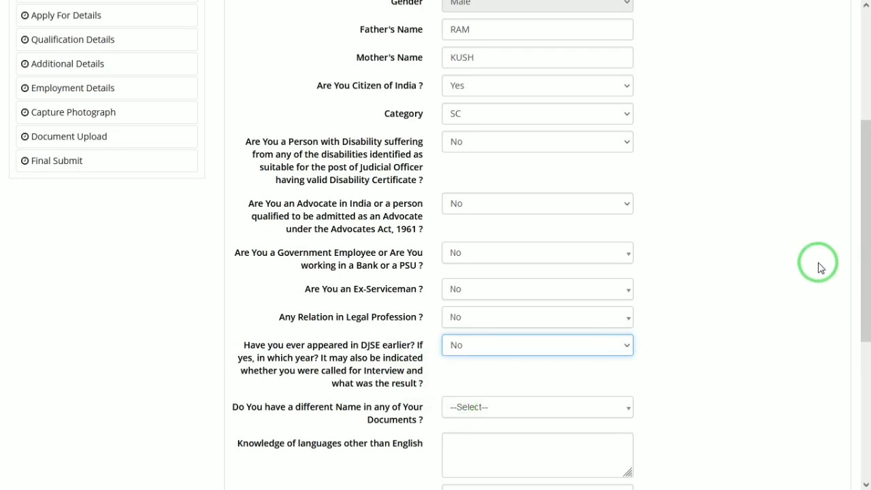
pyautogui.moveTo(861, 247); pyautogui.dragTo(861, 317)
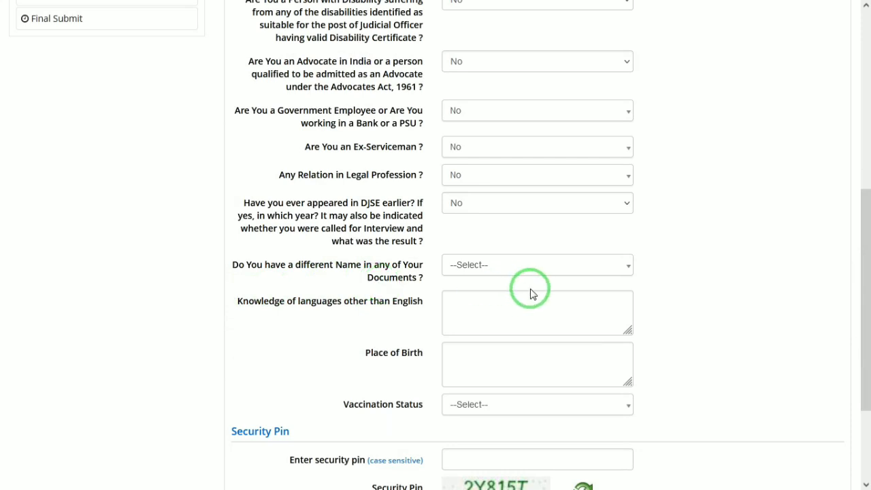
pyautogui.click(486, 269)
pyautogui.click(468, 340)
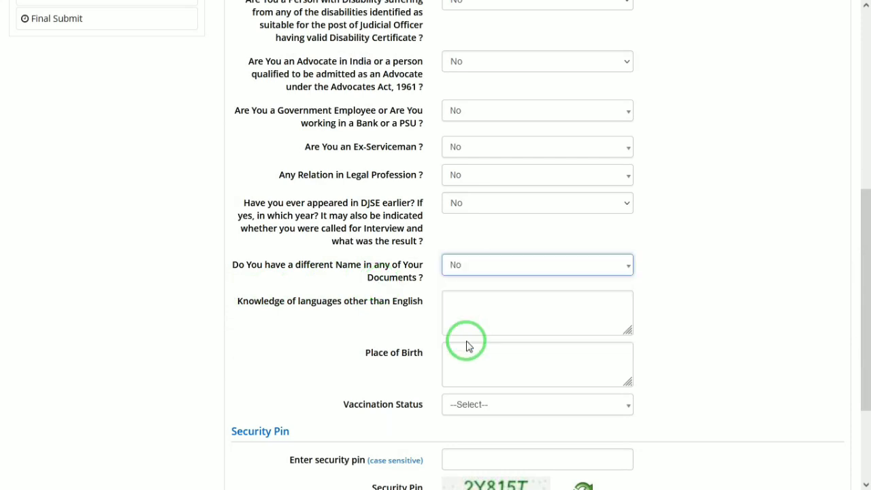
pyautogui.click(524, 314)
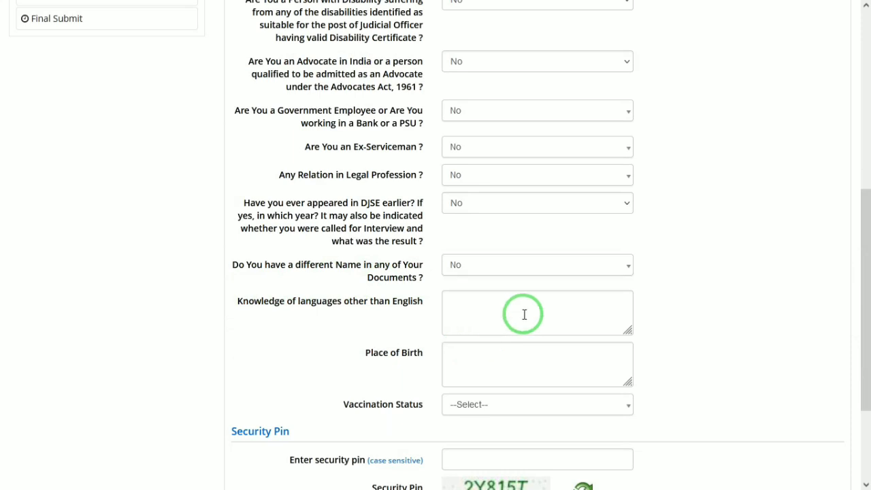
# - Enter HINDI as a known language, MATHURA as birthplace, and set Fully Vaccinated
pyautogui.click(471, 306)
pyautogui.write('HINDI')
pyautogui.press('Tab')
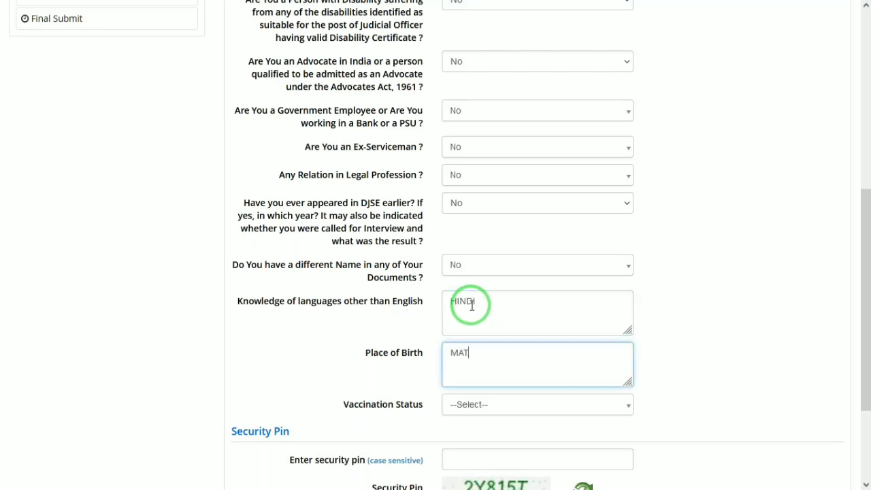
pyautogui.press('Tab')
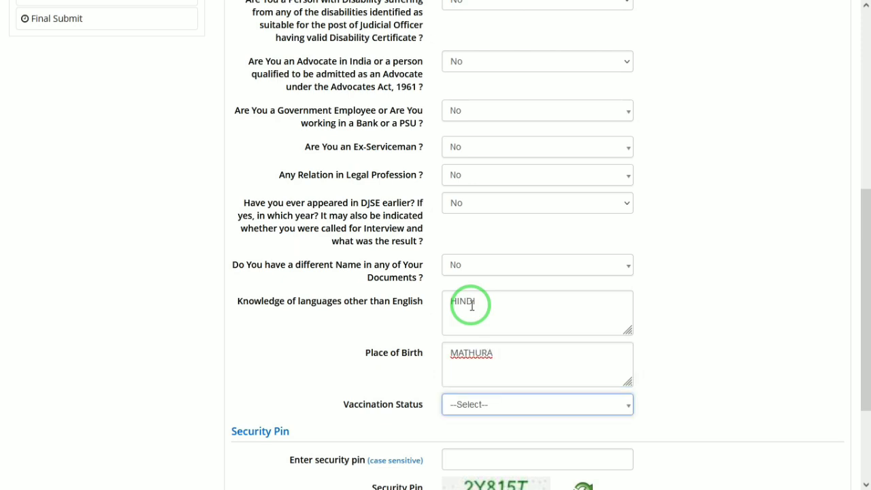
pyautogui.click(503, 405)
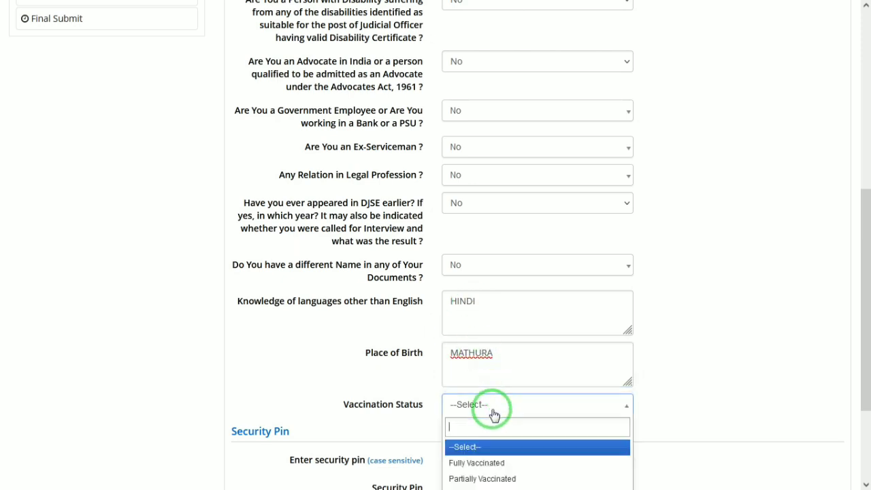
pyautogui.click(480, 469)
pyautogui.scroll(-3, 626, 401)
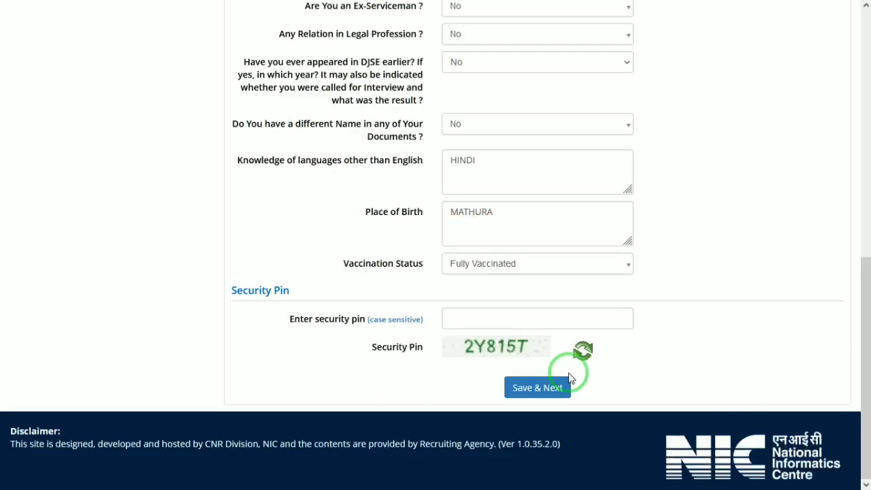
# - Enter the security pin and try saving the personal details, then dismiss the resulting message
pyautogui.click(568, 314)
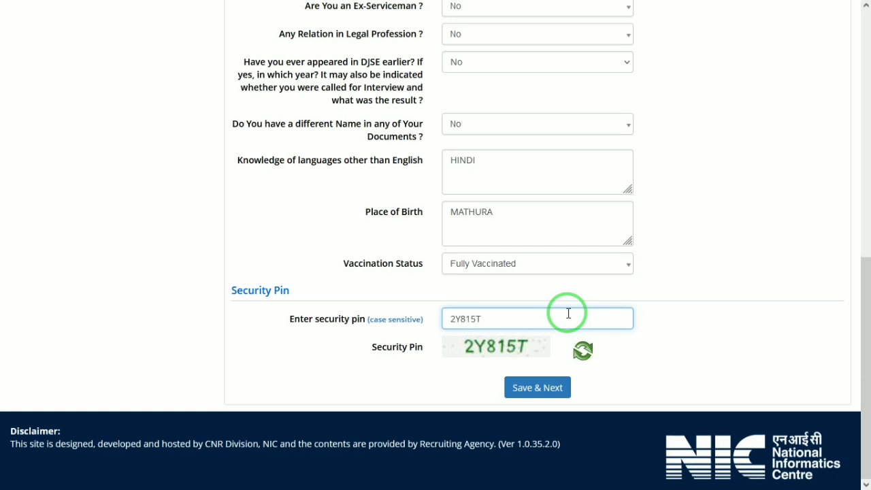
pyautogui.click(537, 387)
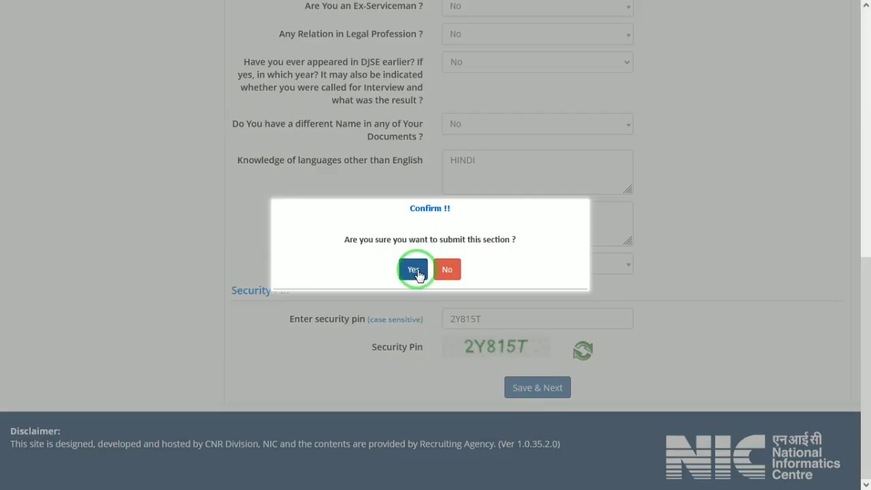
pyautogui.click(414, 270)
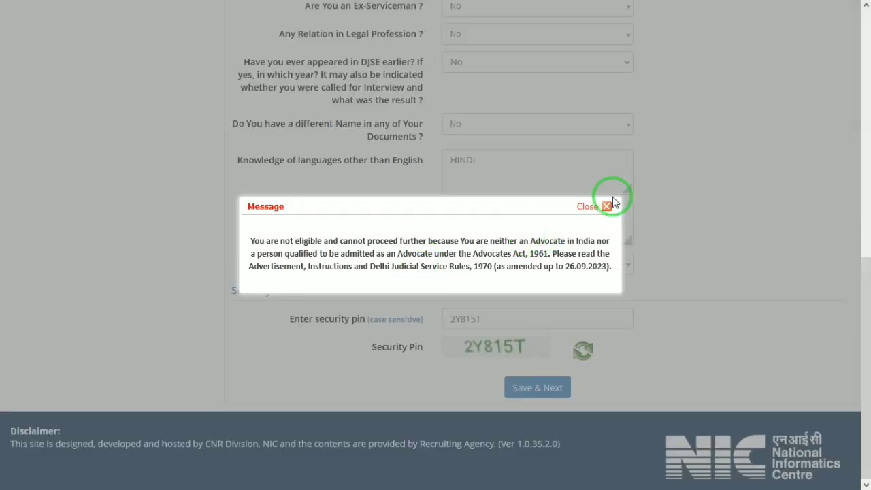
pyautogui.click(606, 206)
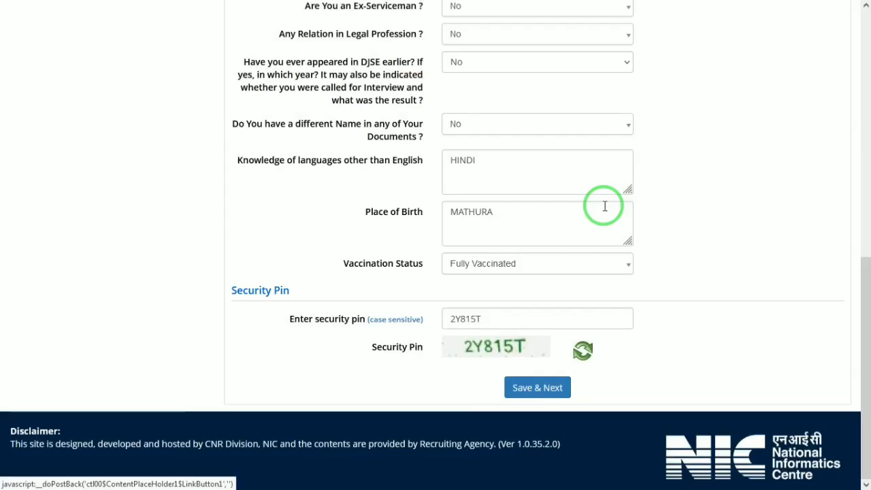
# - Set 'Are You an Advocate' to Yes and save the personal details, confirming the submission
pyautogui.moveTo(861, 307); pyautogui.dragTo(861, 173)
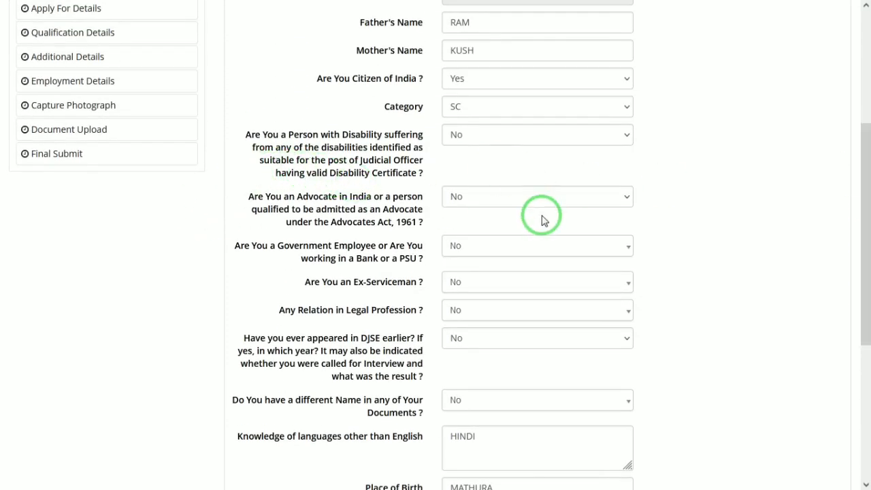
pyautogui.click(504, 200)
pyautogui.click(452, 233)
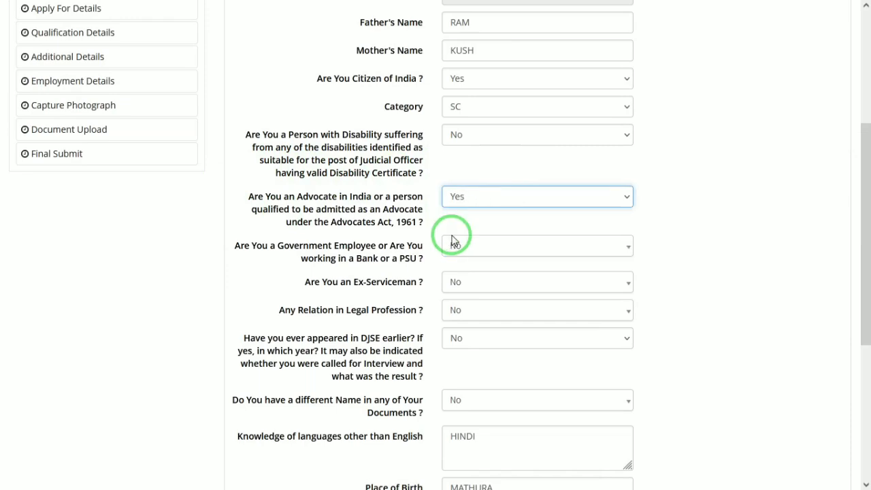
pyautogui.moveTo(861, 265); pyautogui.dragTo(862, 435)
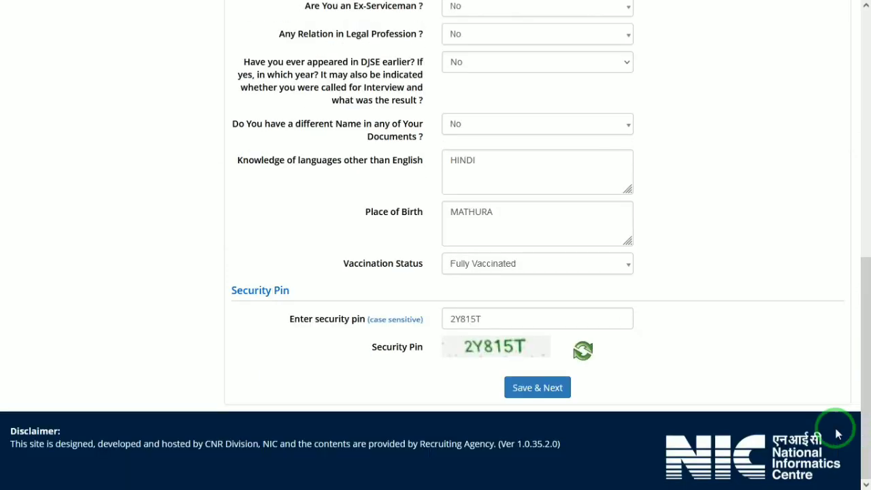
pyautogui.click(546, 388)
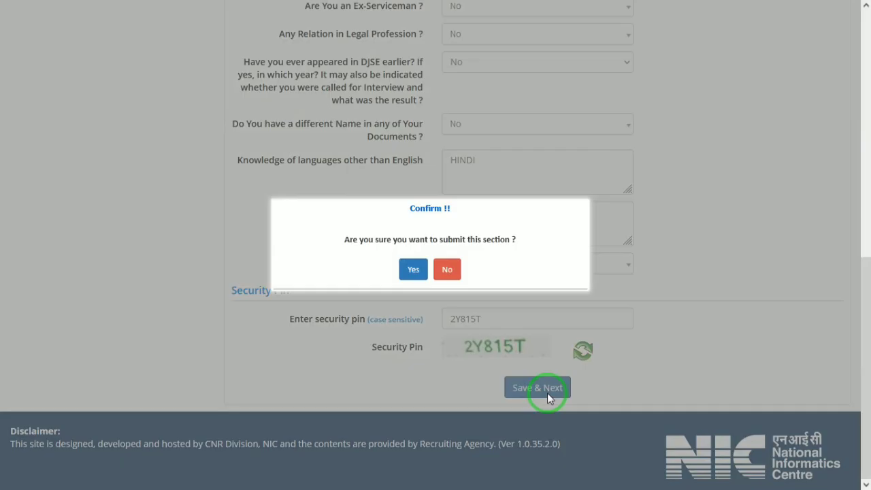
pyautogui.click(413, 271)
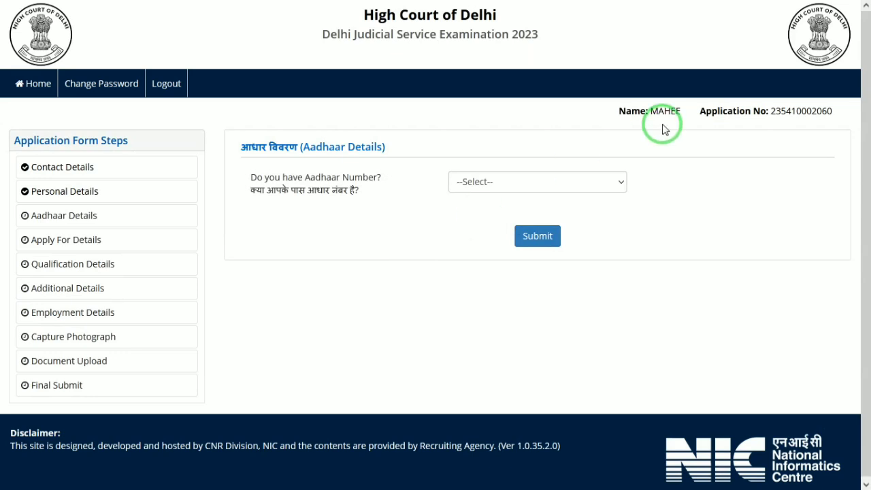
# - Answer Yes to having an Aadhaar number, submit the answer and confirm
pyautogui.click(582, 182)
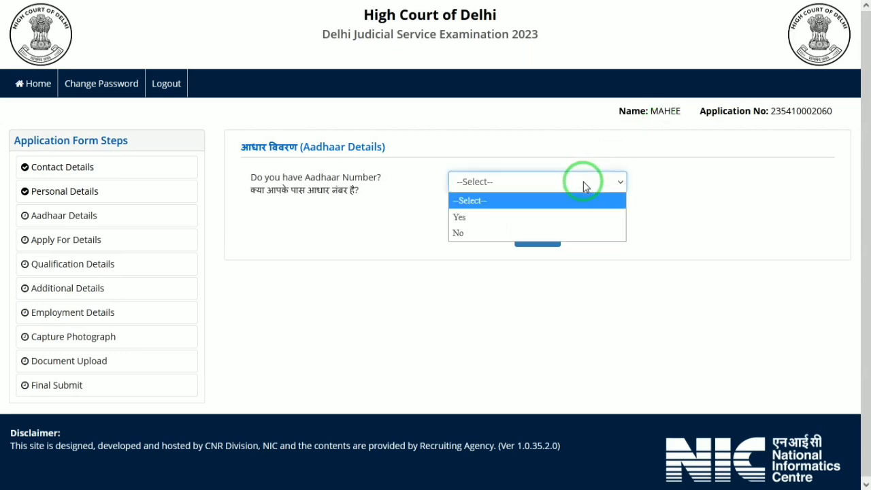
pyautogui.click(476, 219)
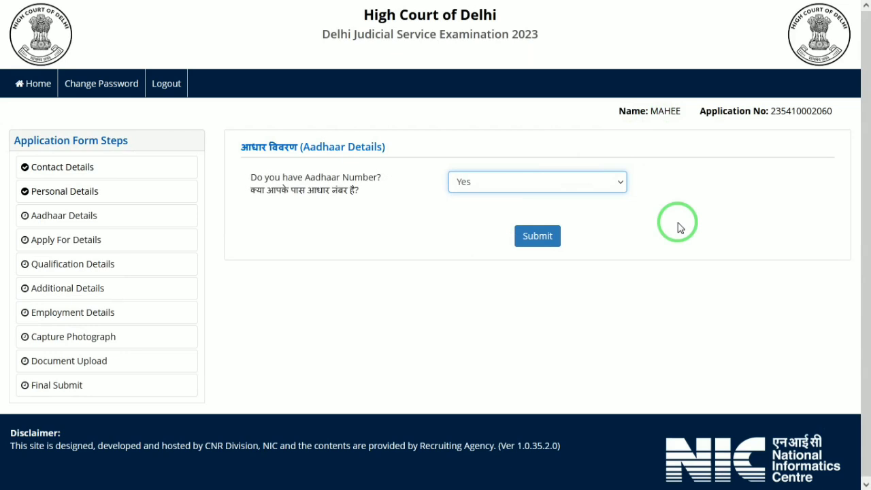
pyautogui.click(545, 237)
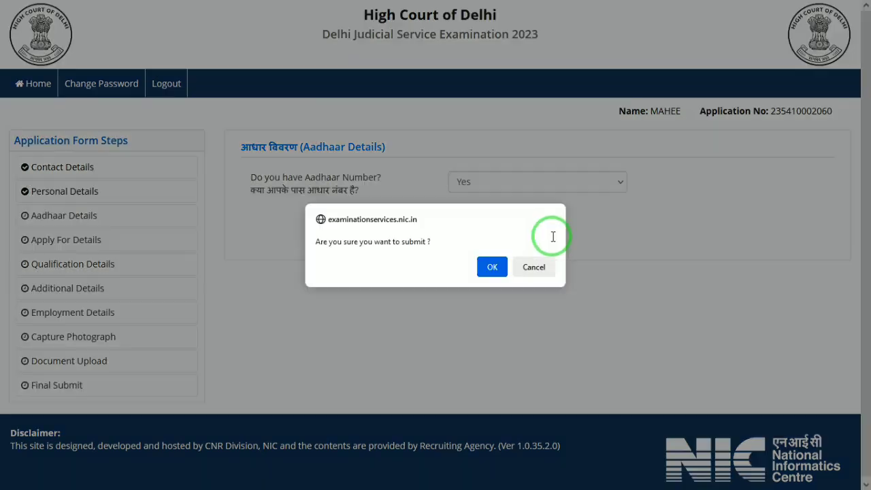
pyautogui.click(490, 266)
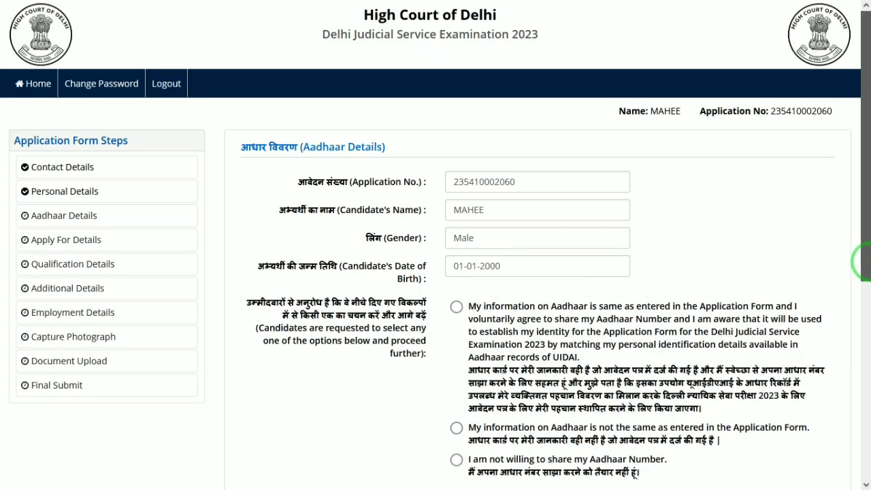
# - Accept the declaration, enter the security pin and submit the Aadhaar details
pyautogui.moveTo(865, 265); pyautogui.dragTo(864, 415)
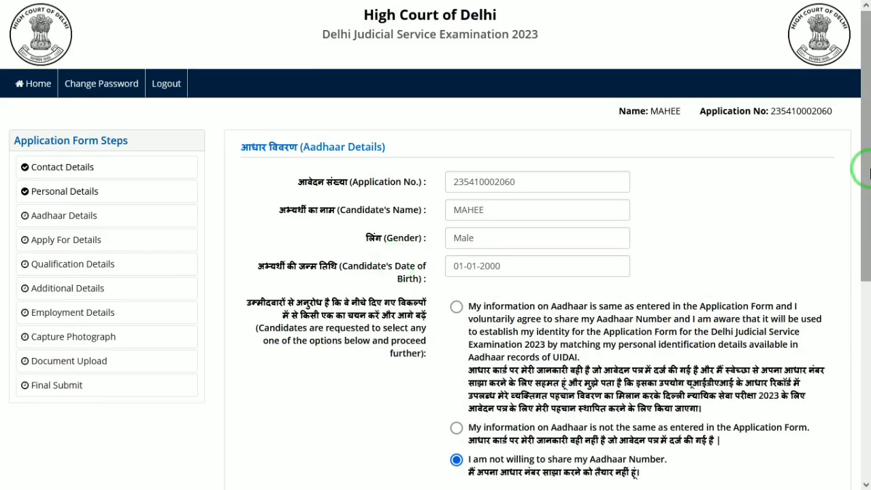
pyautogui.moveTo(861, 214); pyautogui.dragTo(861, 350)
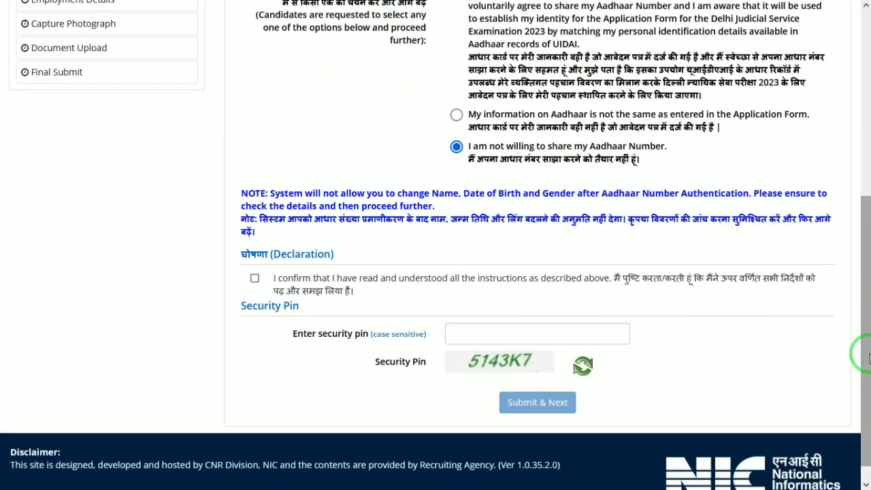
pyautogui.click(255, 278)
pyautogui.click(526, 333)
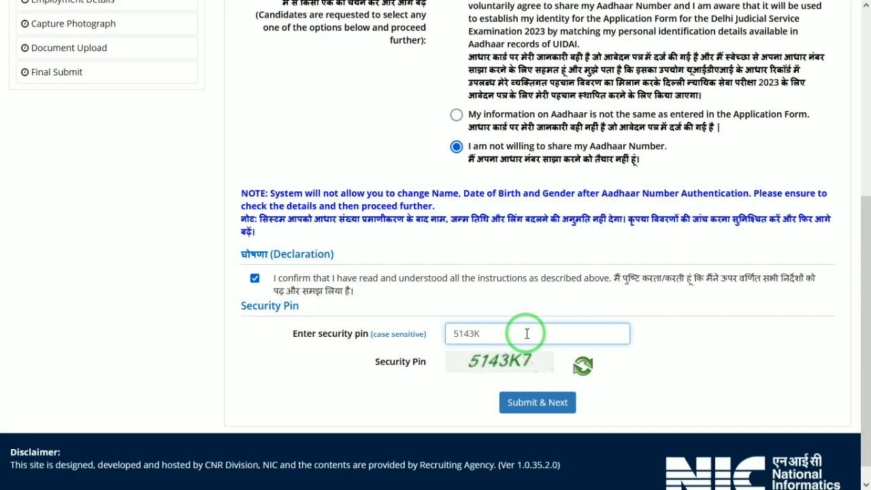
pyautogui.click(560, 402)
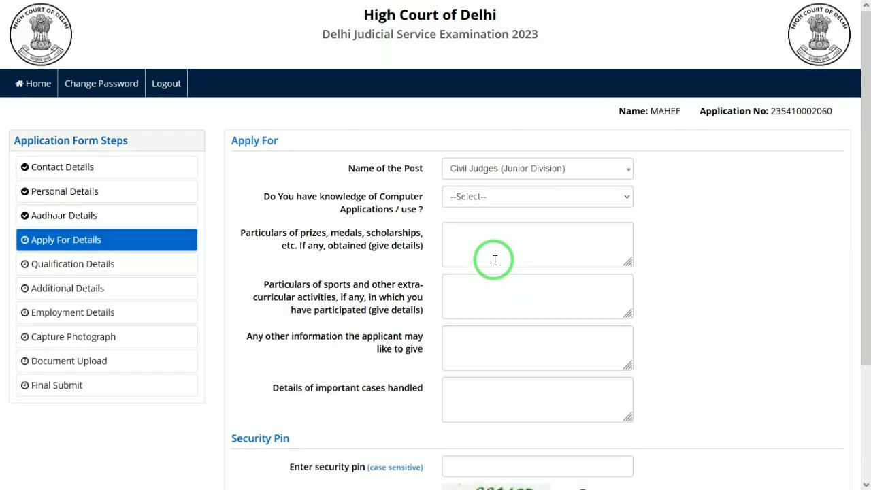
# - Answer Yes to computer applications knowledge and enter LAW as training details
pyautogui.click(505, 197)
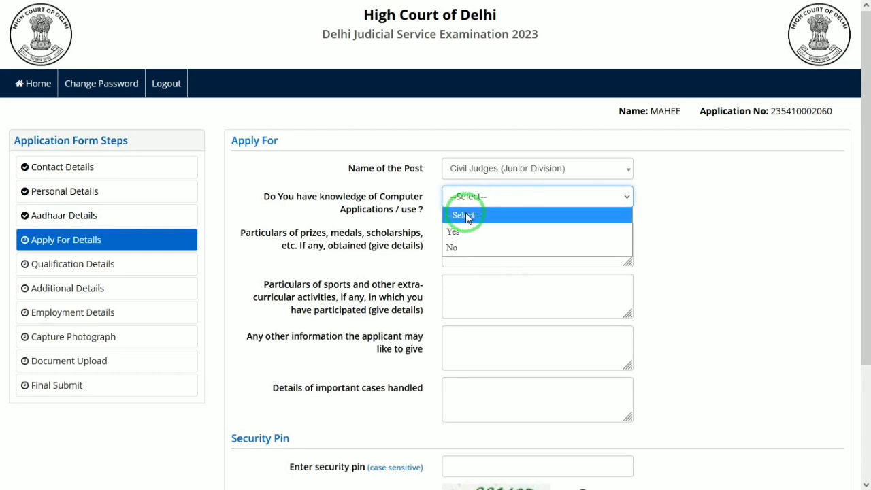
pyautogui.click(481, 232)
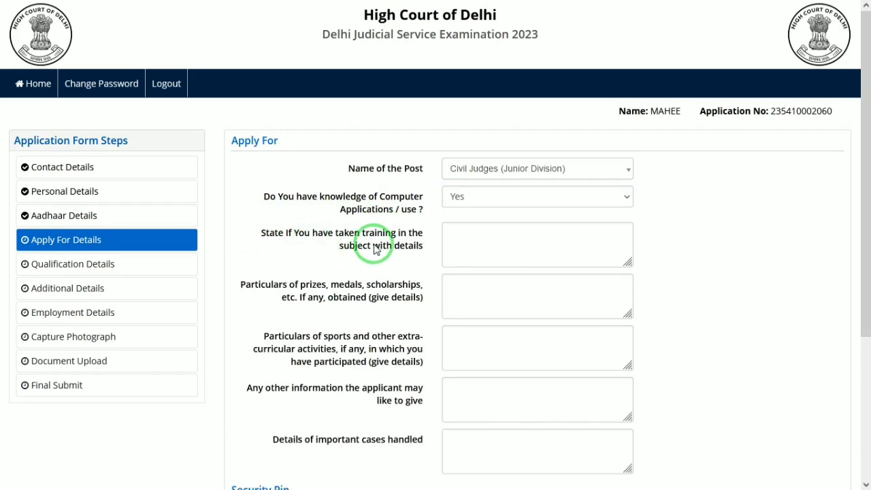
pyautogui.click(500, 234)
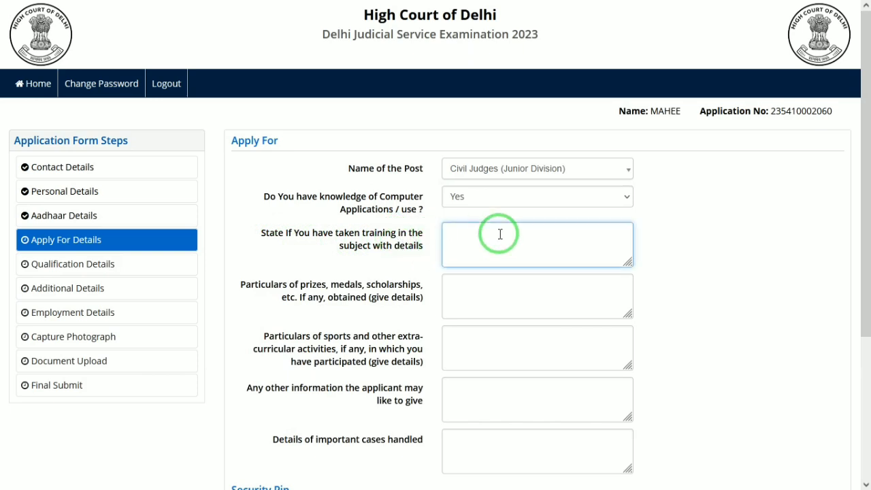
pyautogui.press('Tab')
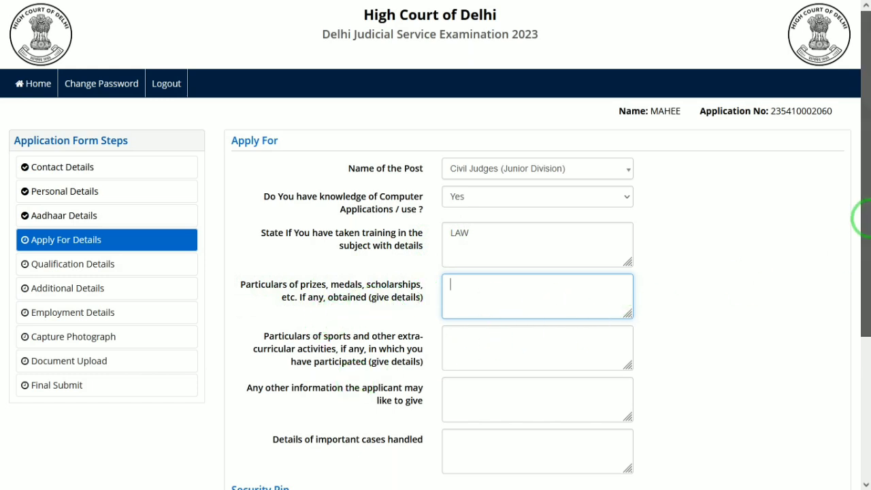
pyautogui.moveTo(860, 225); pyautogui.dragTo(860, 272)
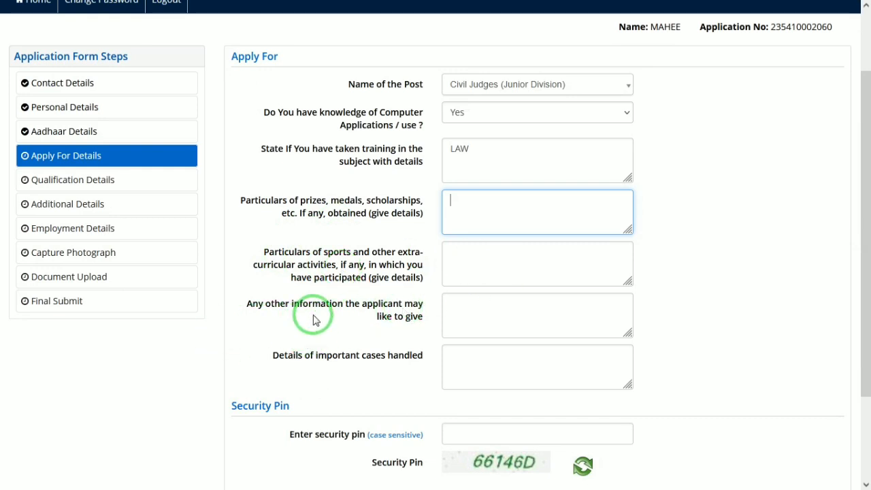
pyautogui.click(482, 316)
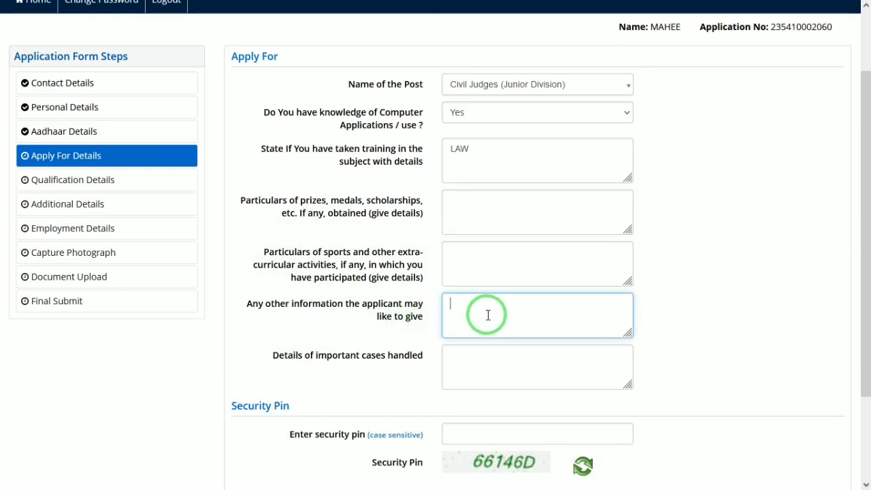
pyautogui.moveTo(867, 356); pyautogui.dragTo(865, 435)
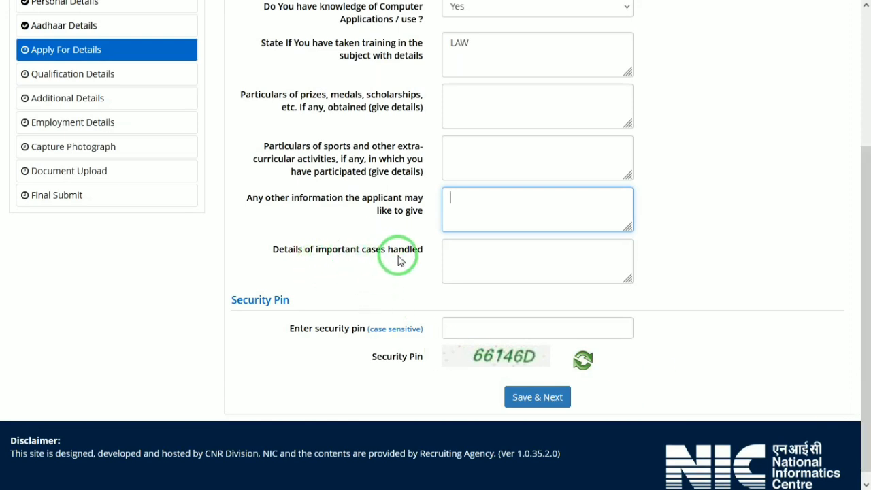
pyautogui.click(473, 256)
# - Enter the displayed security pin and save the Apply For section, confirming the submission
pyautogui.click(482, 325)
pyautogui.write('66')
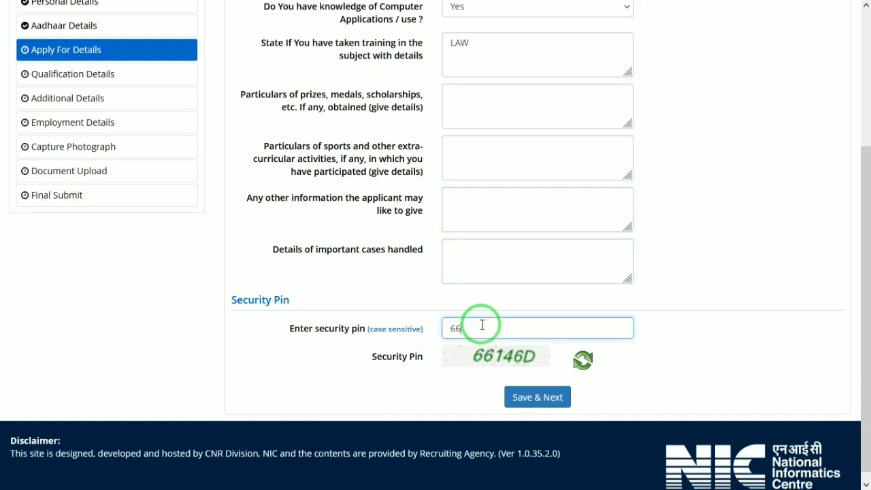
pyautogui.write('146D')
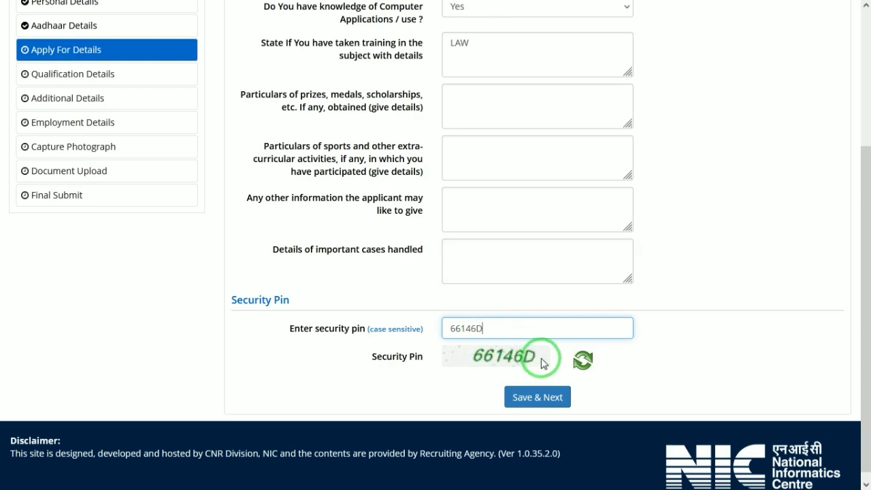
pyautogui.click(548, 401)
pyautogui.click(411, 268)
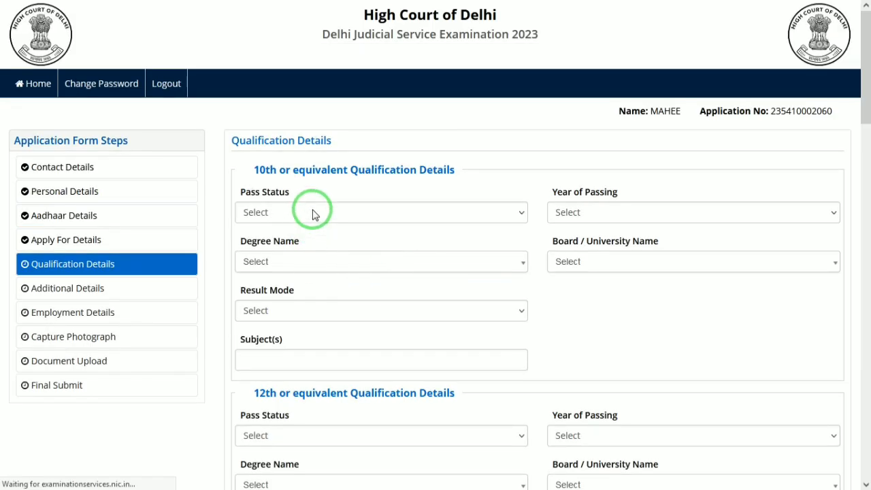
# - Fill the 10th row: Passed, 2013, 10th, Andhra Pradesh Board of Secondary Education, Percentage
pyautogui.click(313, 214)
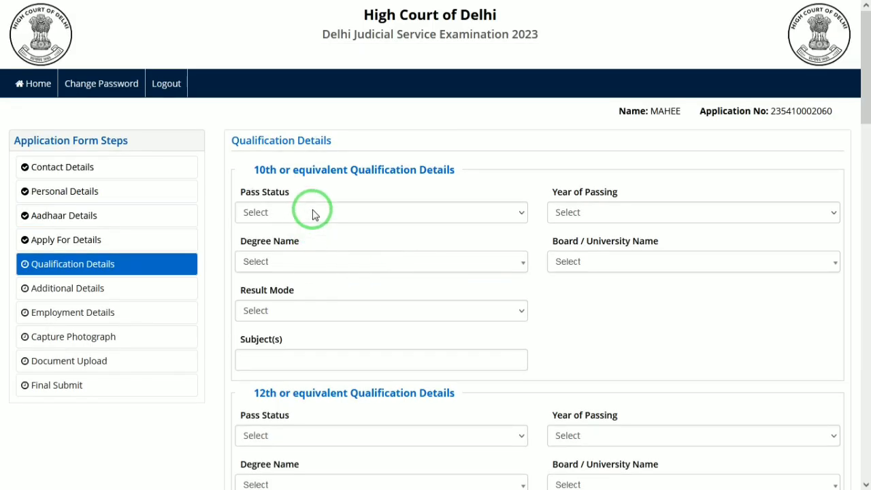
pyautogui.click(258, 245)
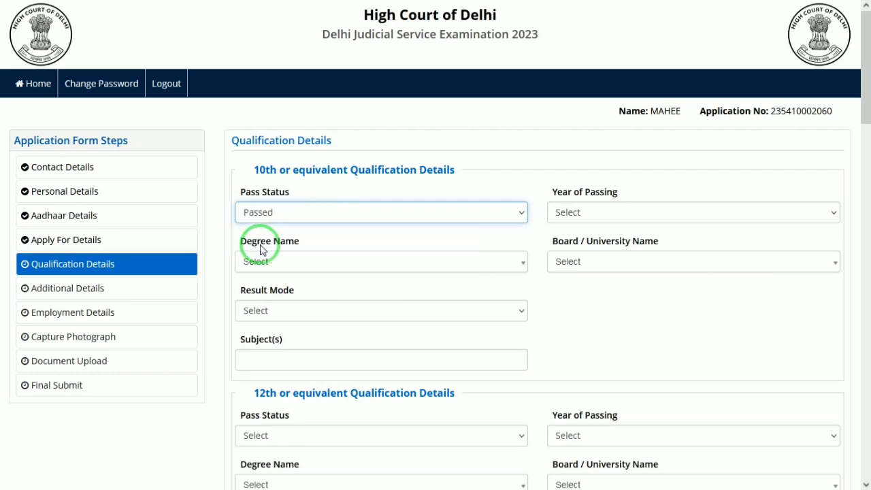
pyautogui.click(651, 213)
pyautogui.press('Down')
pyautogui.write('13')
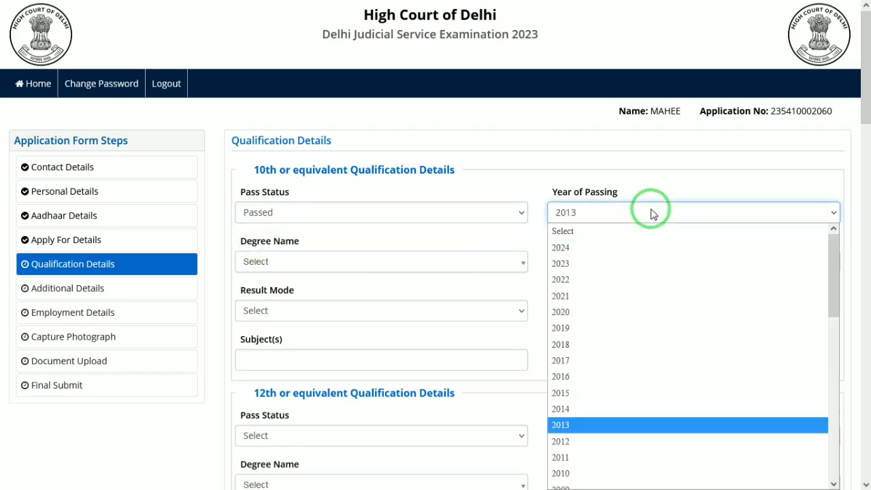
pyautogui.press('Return')
pyautogui.click(340, 267)
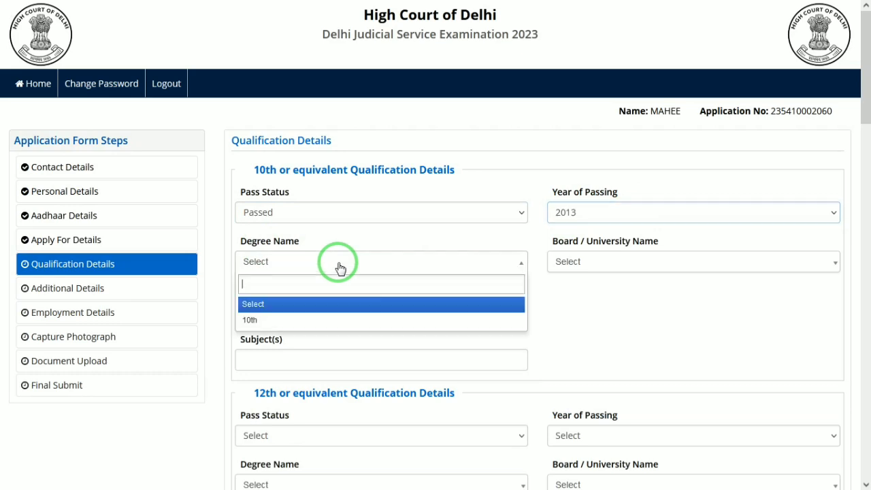
pyautogui.click(265, 321)
pyautogui.click(629, 254)
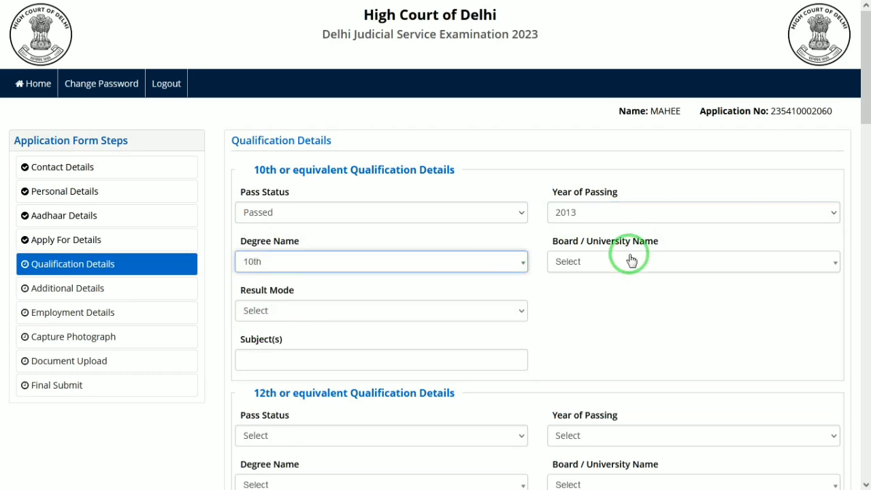
pyautogui.click(583, 325)
pyautogui.click(311, 311)
pyautogui.click(264, 345)
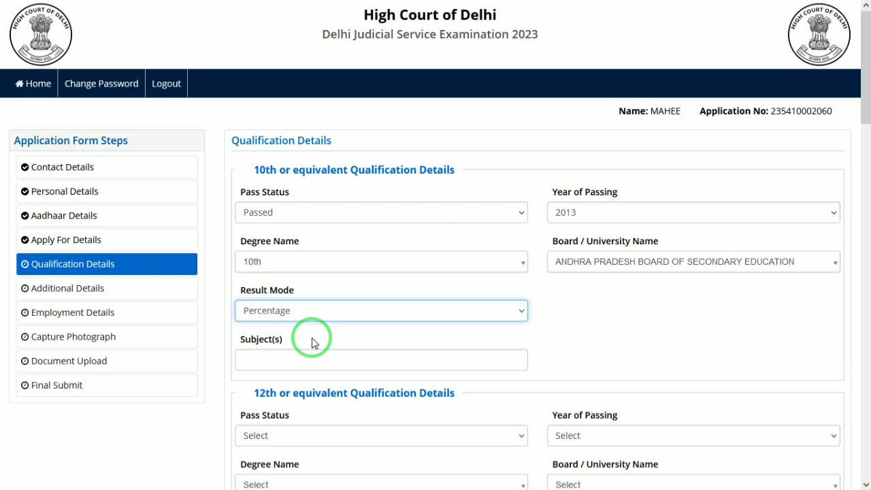
pyautogui.click(582, 313)
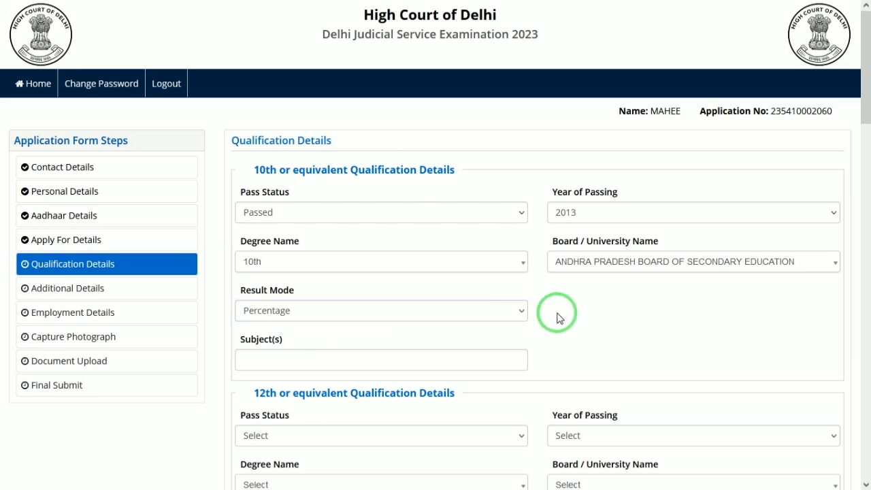
# - Fill the 12th row: Passed, 2015, Class 12th, Andhra Pradesh Board of Intermediate Education, Percentage
pyautogui.moveTo(864, 107); pyautogui.dragTo(864, 147)
pyautogui.click(288, 269)
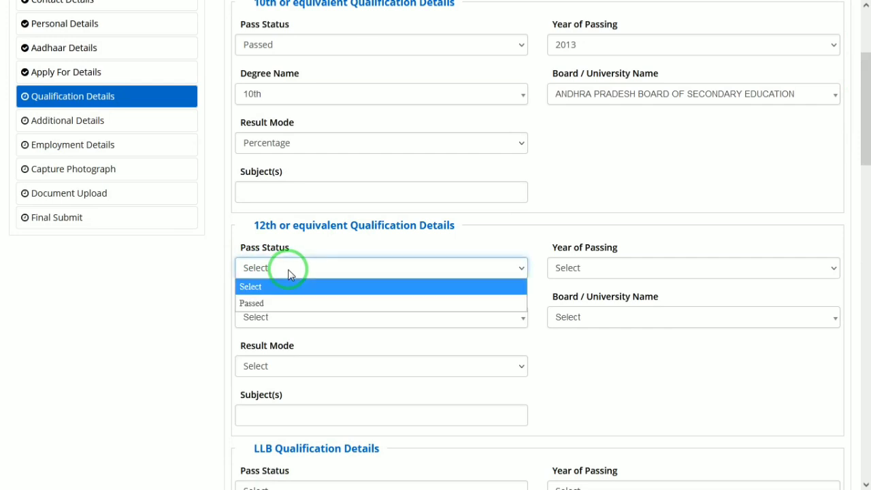
pyautogui.click(257, 304)
pyautogui.click(593, 267)
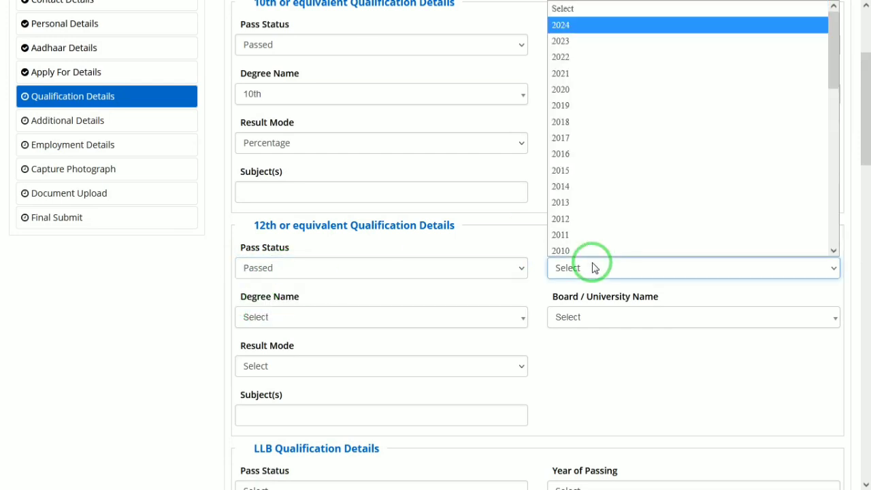
pyautogui.press('Down')
pyautogui.press('Return')
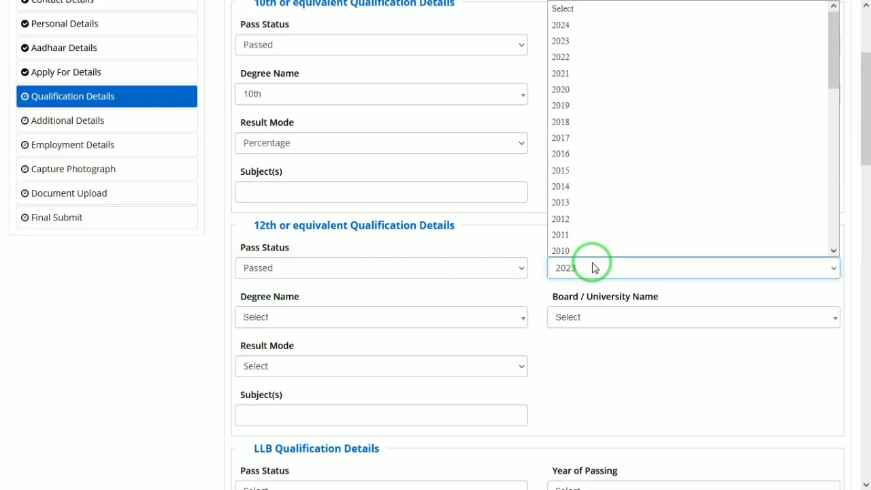
pyautogui.press('Down')
pyautogui.press('Down')
pyautogui.press('Down')
pyautogui.press('Down')
pyautogui.press('Down')
pyautogui.press('Down')
pyautogui.press('Down')
pyautogui.press('Down')
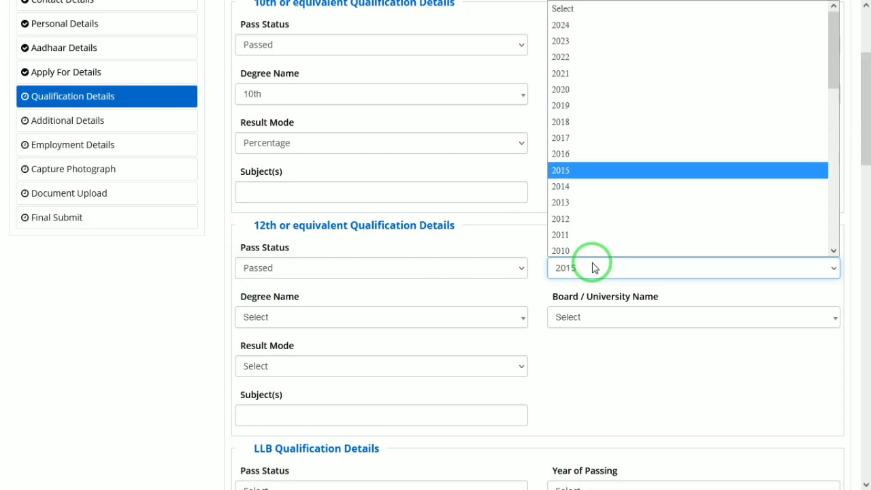
pyautogui.press('Return')
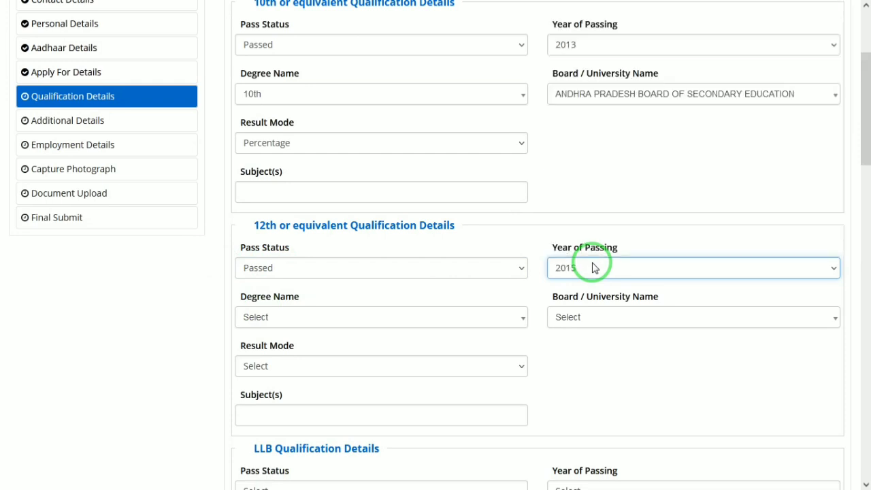
pyautogui.click(293, 320)
pyautogui.click(249, 374)
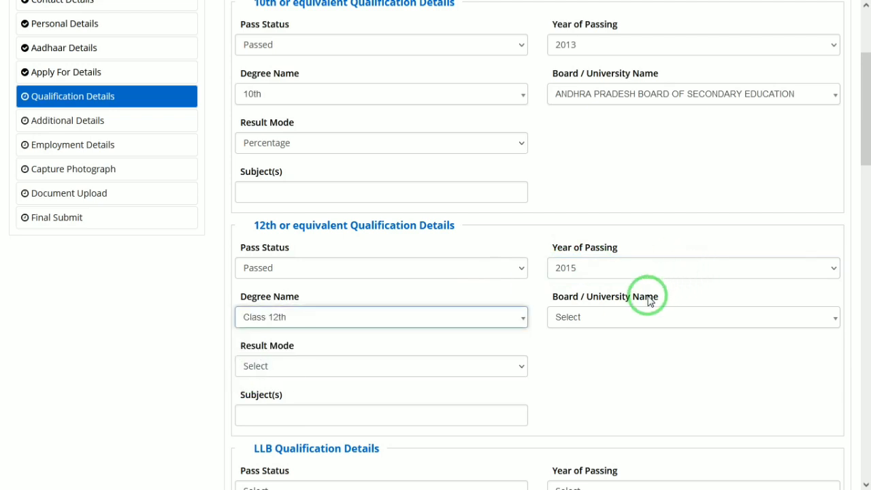
pyautogui.click(634, 317)
pyautogui.click(568, 387)
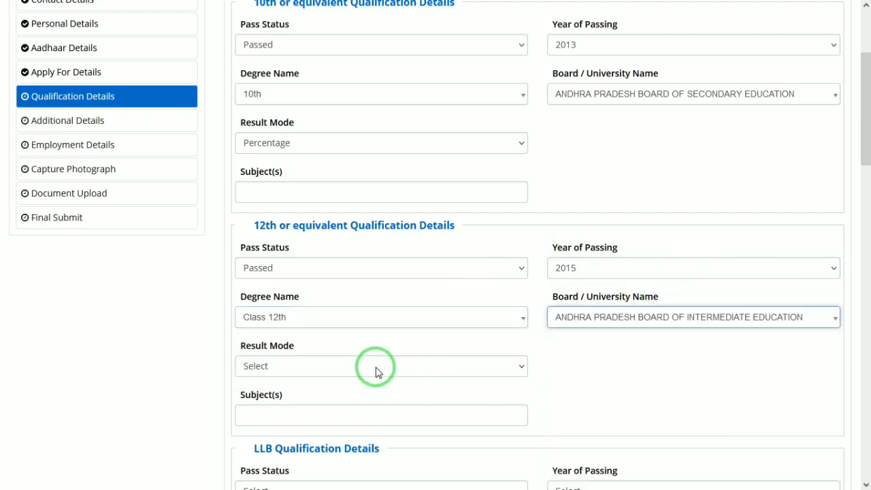
pyautogui.click(374, 366)
pyautogui.click(276, 400)
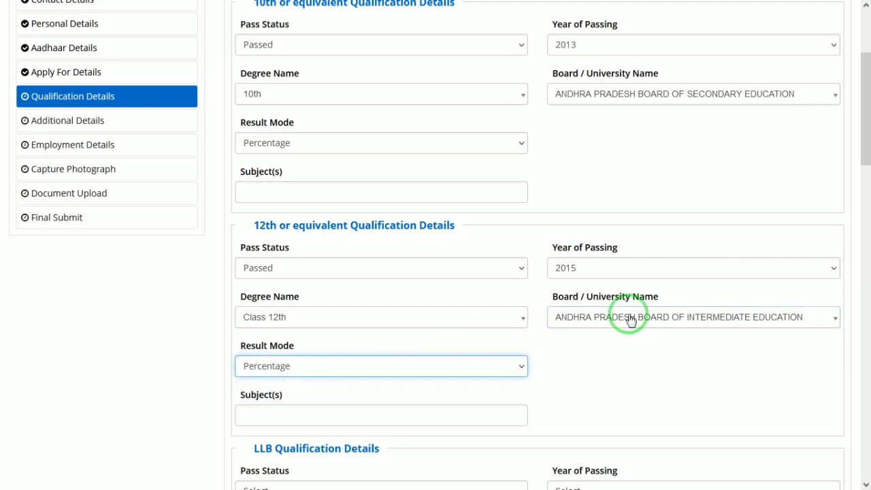
pyautogui.moveTo(862, 129); pyautogui.dragTo(862, 155)
# - Mark the LLB qualification as Passed and open its year-of-passing list
pyautogui.click(301, 315)
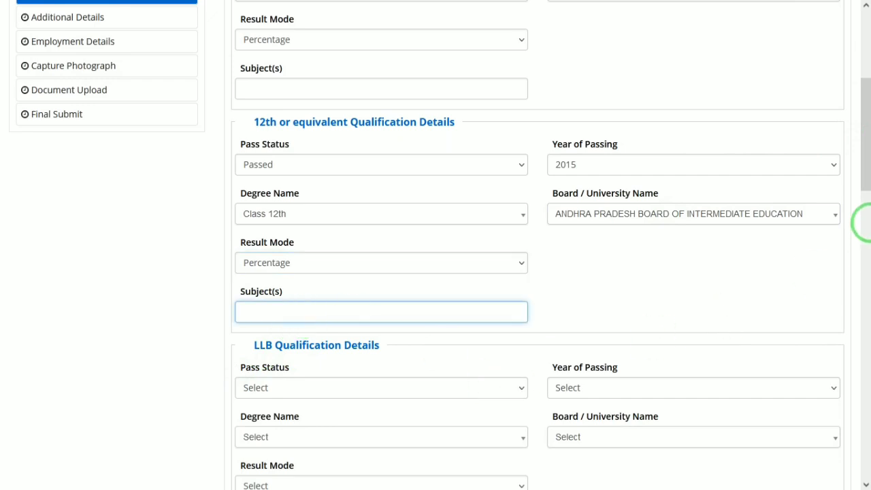
pyautogui.moveTo(864, 170); pyautogui.dragTo(865, 221)
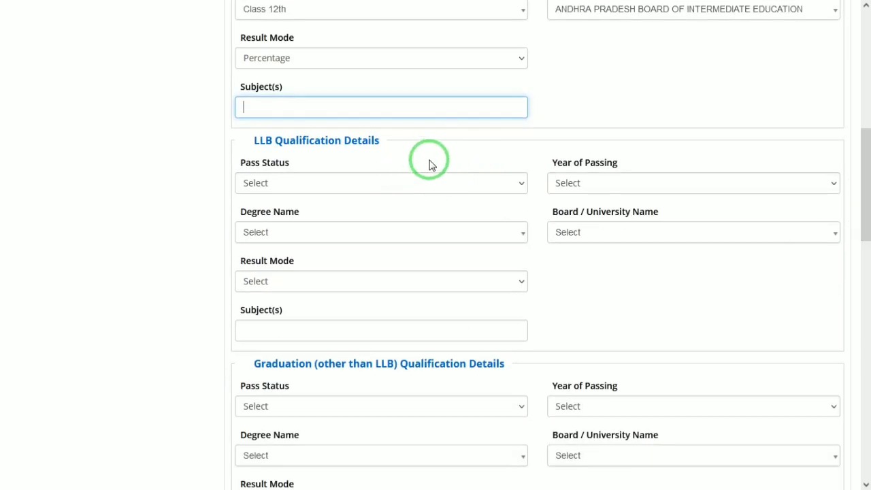
pyautogui.click(378, 183)
pyautogui.click(315, 219)
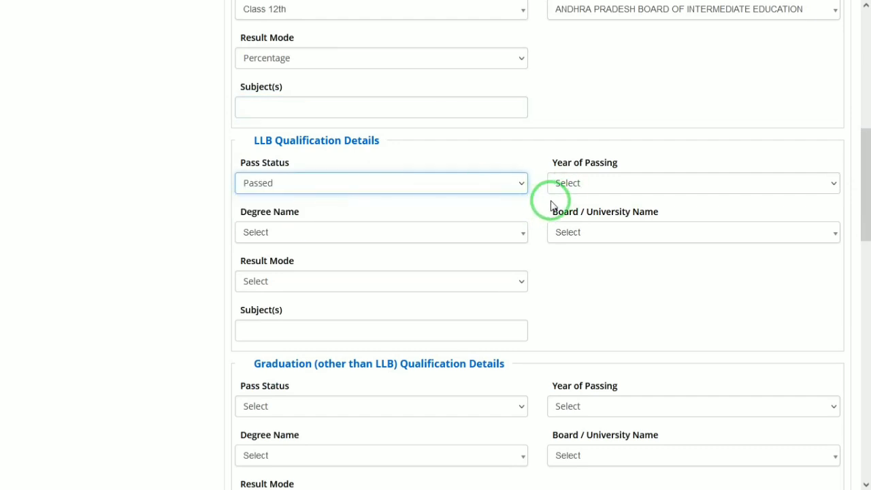
pyautogui.click(598, 170)
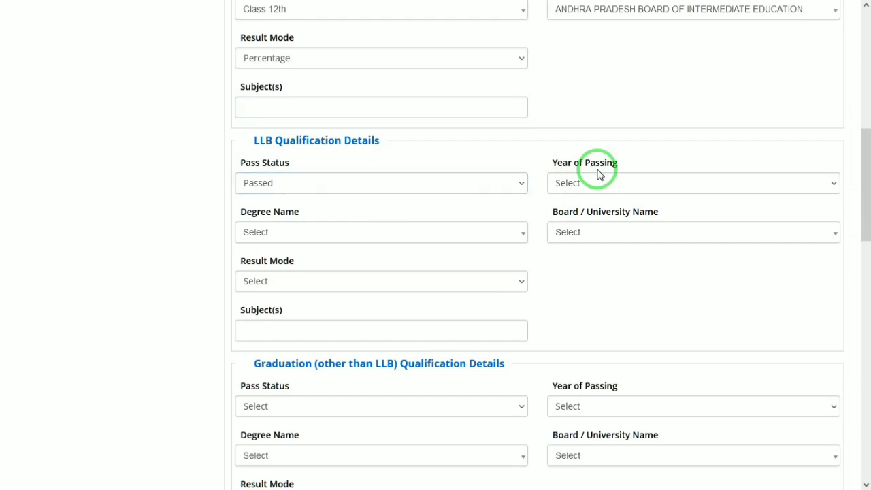
pyautogui.click(572, 182)
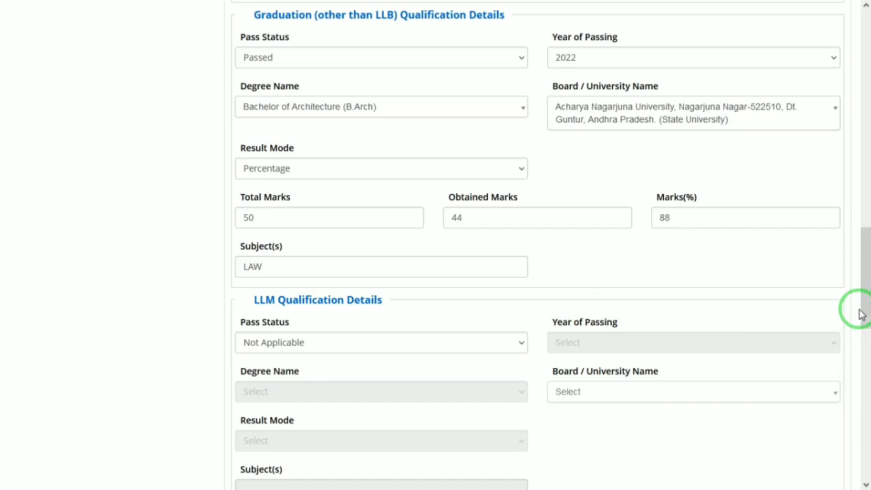
pyautogui.moveTo(864, 296); pyautogui.dragTo(866, 453)
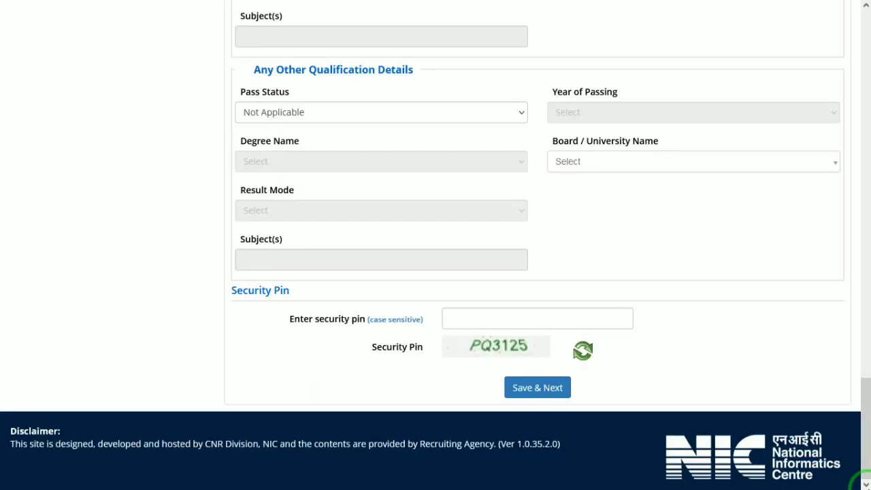
# - Enter the displayed security pin and save the qualification details, confirming with Yes
pyautogui.click(586, 313)
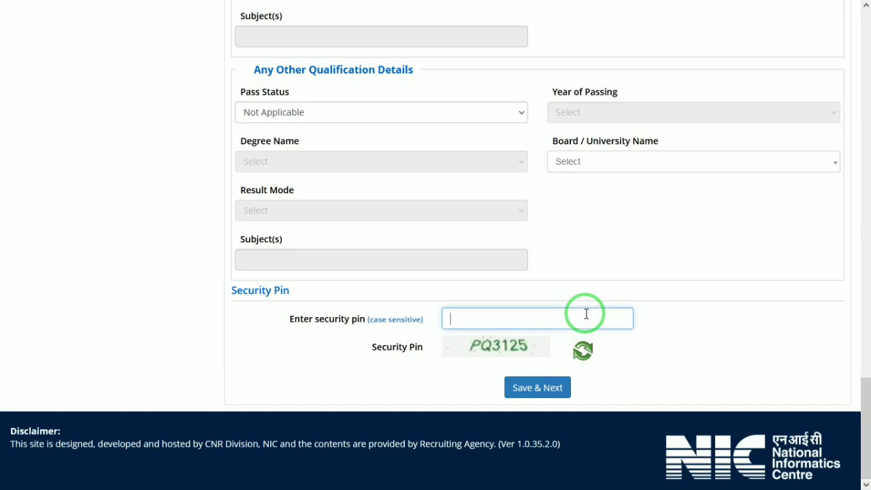
pyautogui.write('PQ3125')
pyautogui.click(544, 391)
pyautogui.click(410, 272)
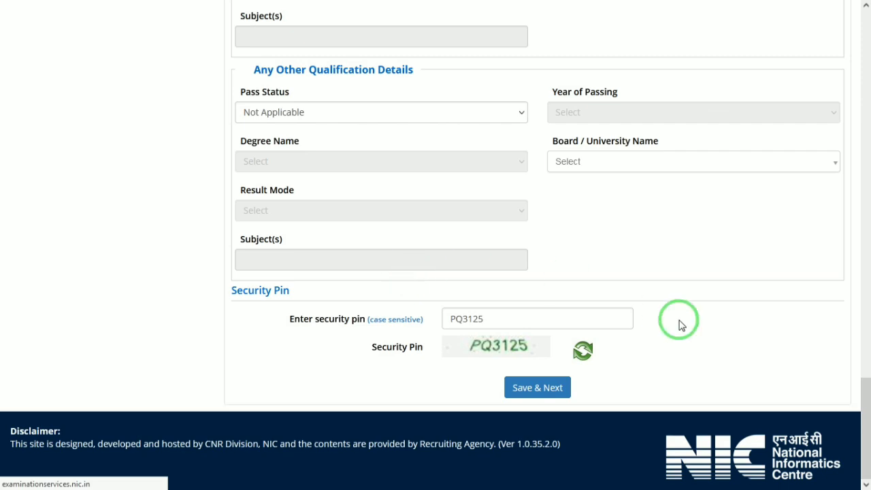
# - Scroll back up the Qualification page and open Additional Details from the form steps sidebar
pyautogui.click(866, 368)
pyautogui.moveTo(866, 367); pyautogui.dragTo(864, 166)
pyautogui.moveTo(575, 5)
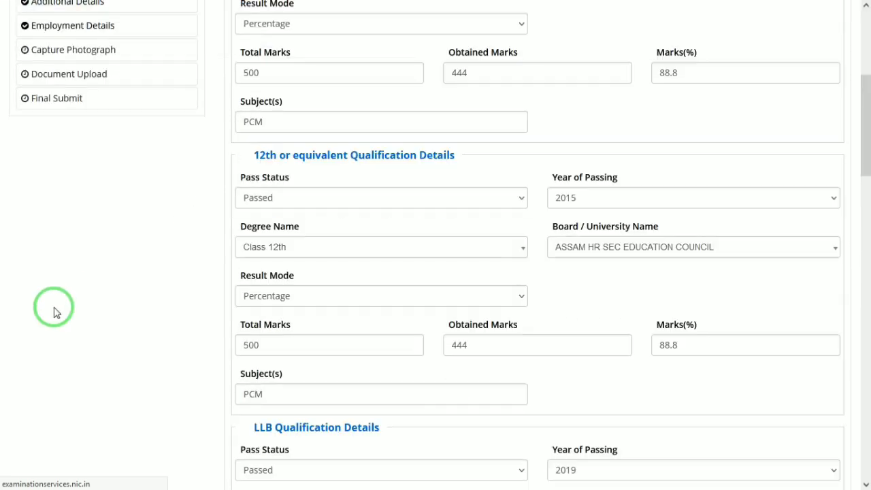
pyautogui.moveTo(866, 148); pyautogui.dragTo(866, 138)
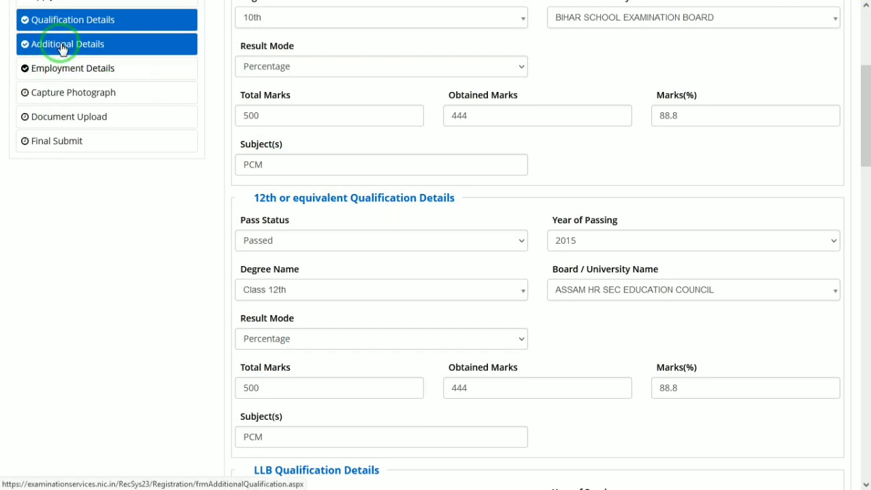
pyautogui.click(62, 48)
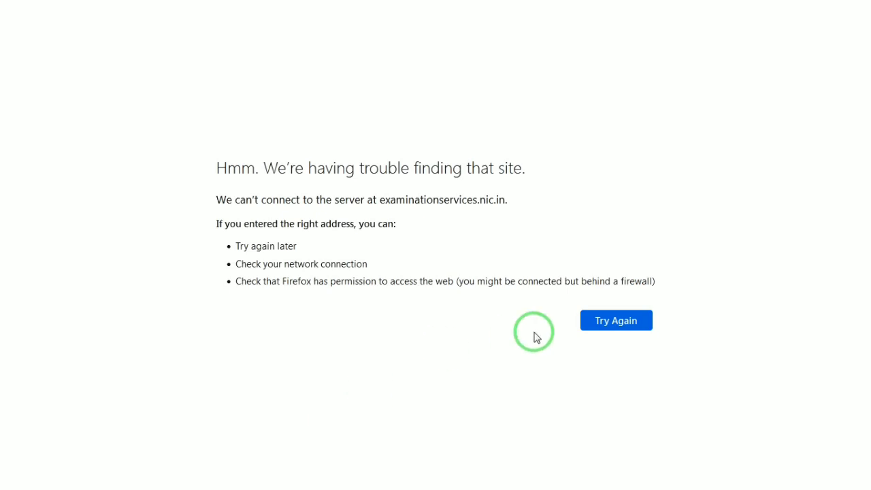
# - Retry the unreachable page and check the network connection status from the taskbar tray
pyautogui.click(605, 320)
pyautogui.press('super')
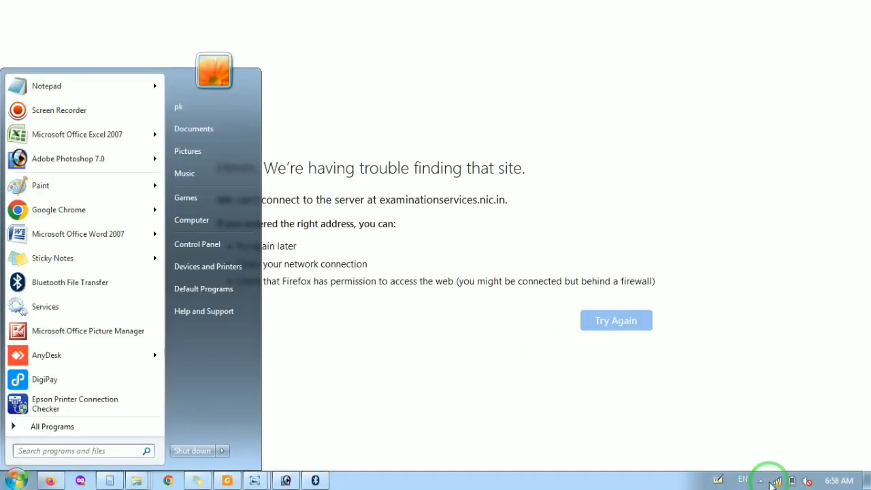
pyautogui.click(776, 480)
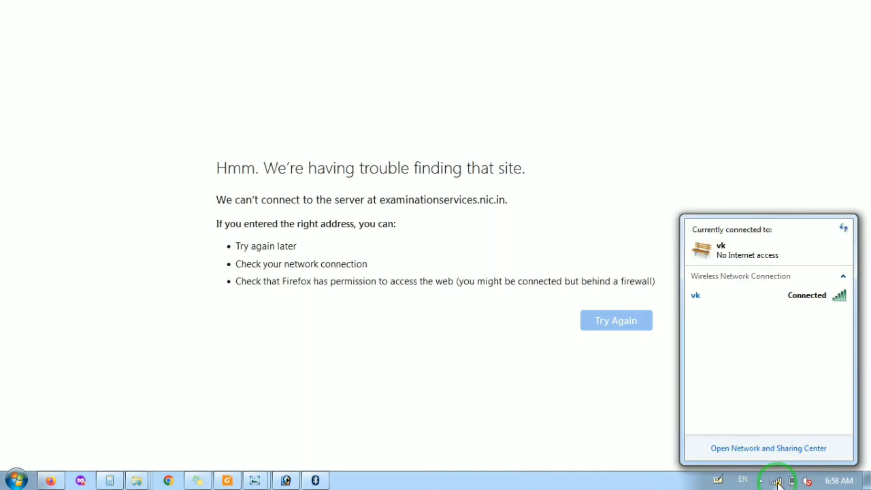
pyautogui.click(554, 410)
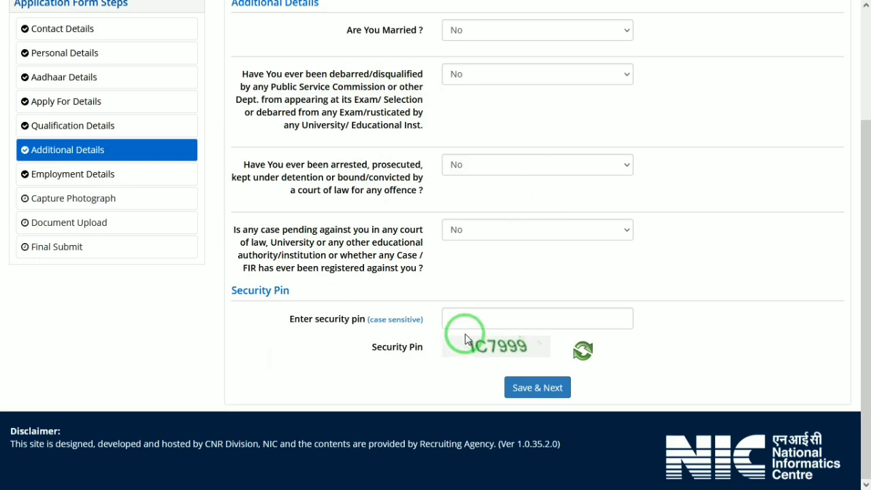
# - Go to Employment Details in the Application Form Steps sidebar
pyautogui.click(43, 175)
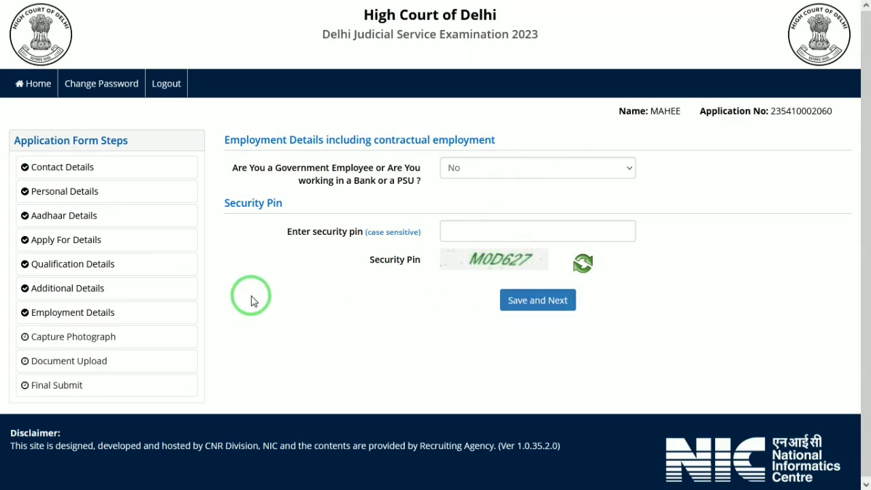
# - Go to Capture Photograph in the sidebar and dismiss the no-webcam warning
pyautogui.click(34, 338)
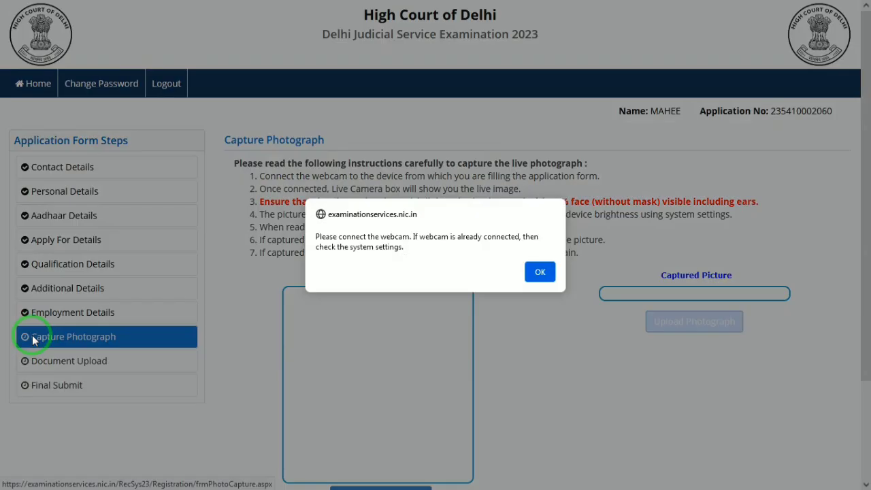
pyautogui.click(540, 271)
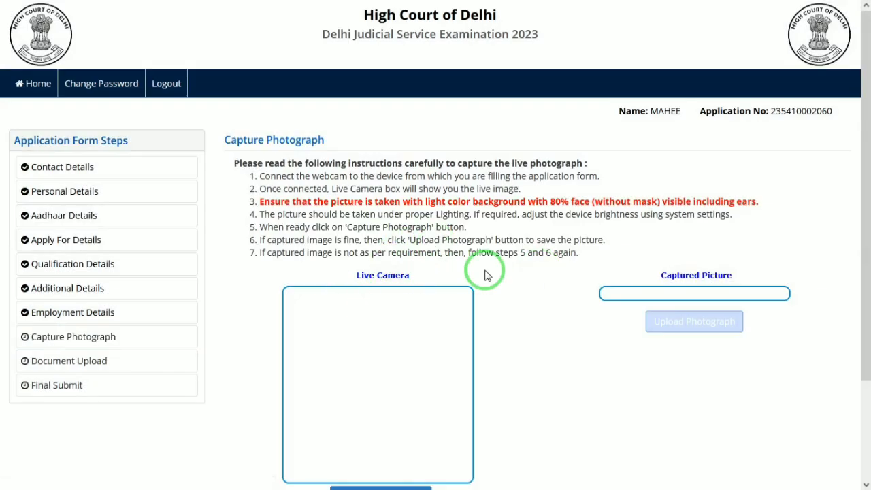